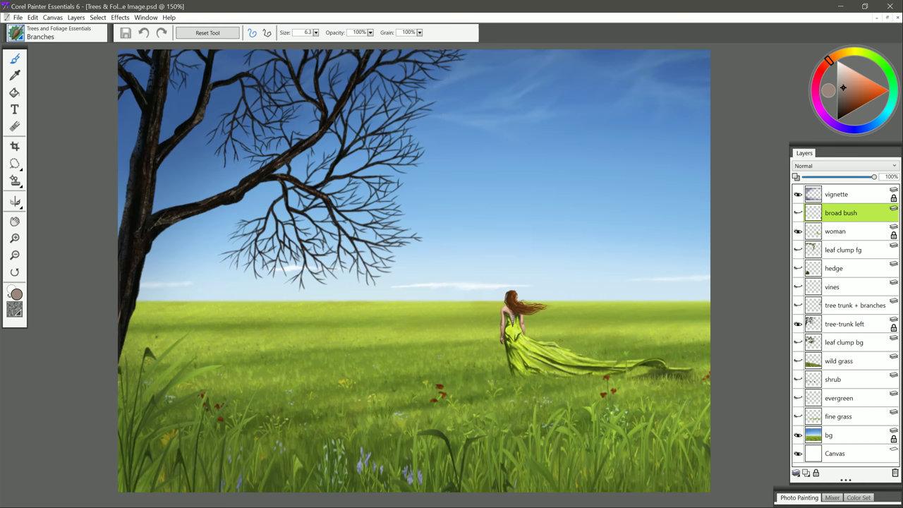
Choose the Broad Bush brush from Trees and Foliage Essentials and make the broad bush layer visible
{"action": "left_click", "coordinate": [19, 36]}
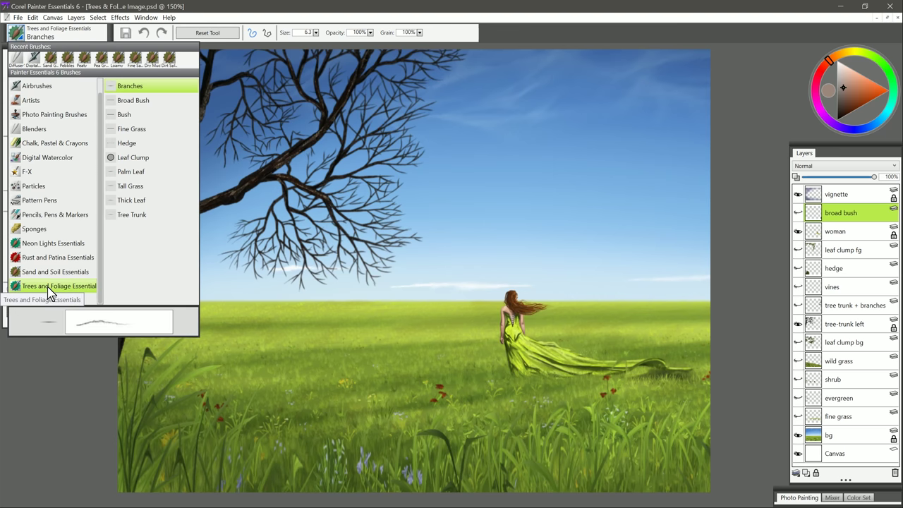
{"action": "left_click", "coordinate": [141, 101]}
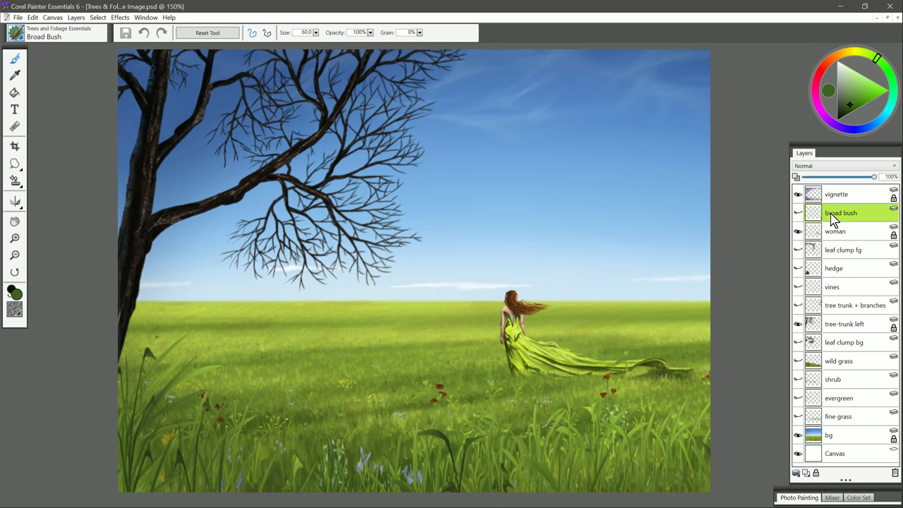
{"action": "left_click", "coordinate": [798, 213]}
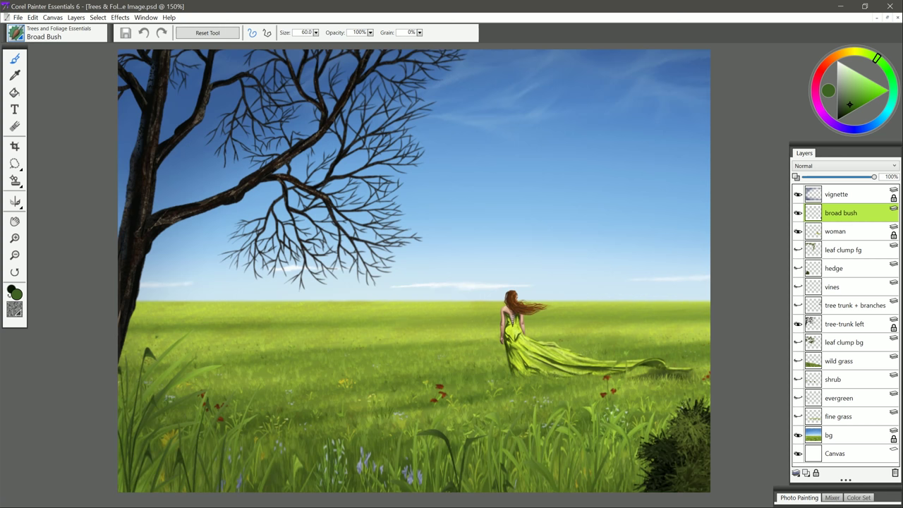
Paint a round bush in the sky above the woman, using very dark green with a slightly lighter green over it
{"action": "left_click", "coordinate": [881, 61]}
{"action": "left_click", "coordinate": [843, 114]}
{"action": "mouse_move", "coordinate": [494, 225]}
{"action": "left_mouse_down"}
{"action": "mouse_move", "coordinate": [490, 212]}
{"action": "mouse_move", "coordinate": [519, 212]}
{"action": "mouse_move", "coordinate": [505, 184]}
{"action": "mouse_move", "coordinate": [529, 219]}
{"action": "left_mouse_up"}
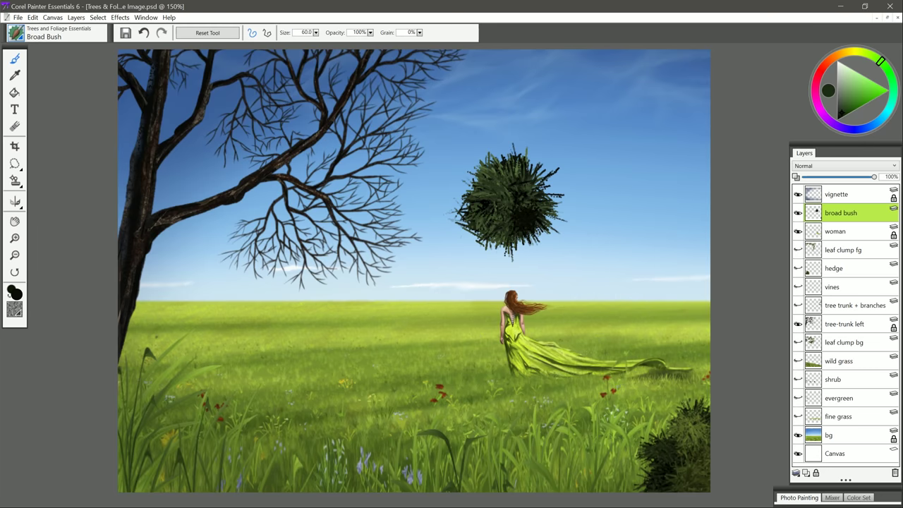
{"action": "left_click", "coordinate": [845, 110]}
{"action": "left_click_drag", "start_coordinate": [879, 58], "coordinate": [874, 56]}
{"action": "left_click_drag", "start_coordinate": [521, 186], "coordinate": [542, 194]}
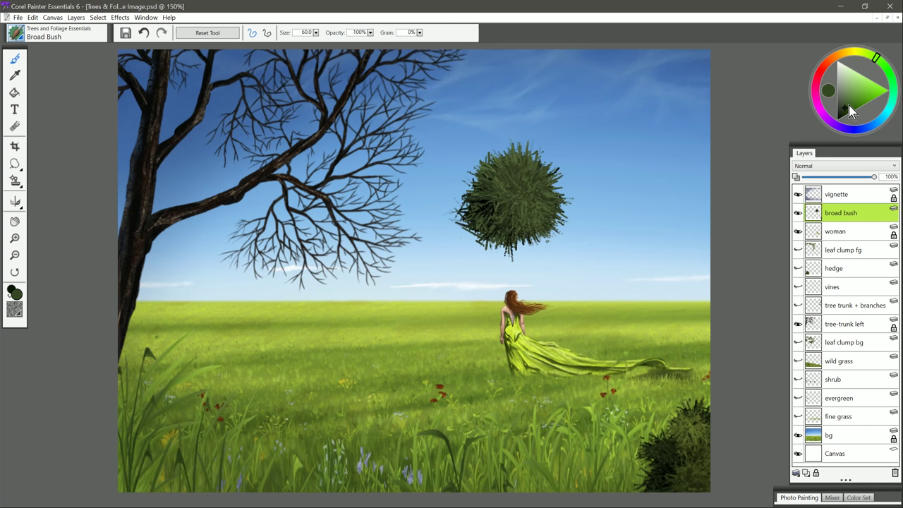
Build up lighter green highlights on the sky bush's upper side and blend them with a mid-green sampled from the foliage
{"action": "left_click_drag", "start_coordinate": [849, 105], "coordinate": [850, 102]}
{"action": "left_click", "coordinate": [871, 56]}
{"action": "mouse_move", "coordinate": [528, 173]}
{"action": "left_mouse_down"}
{"action": "mouse_move", "coordinate": [533, 193]}
{"action": "mouse_move", "coordinate": [519, 193]}
{"action": "left_mouse_up"}
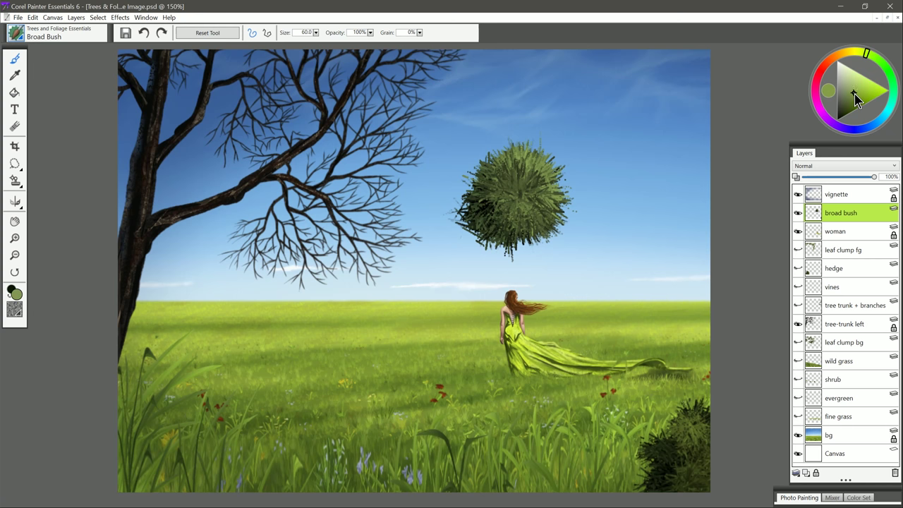
{"action": "left_click_drag", "start_coordinate": [856, 92], "coordinate": [858, 94]}
{"action": "left_click_drag", "start_coordinate": [529, 173], "coordinate": [502, 187]}
{"action": "left_click", "coordinate": [502, 187], "text": "alt"}
{"action": "left_click", "coordinate": [499, 189], "text": "alt"}
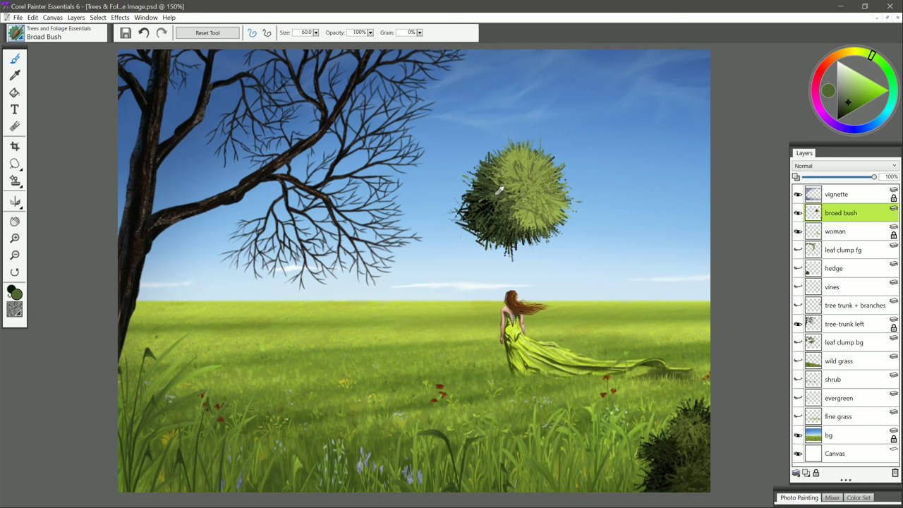
{"action": "left_click_drag", "start_coordinate": [520, 187], "coordinate": [526, 212]}
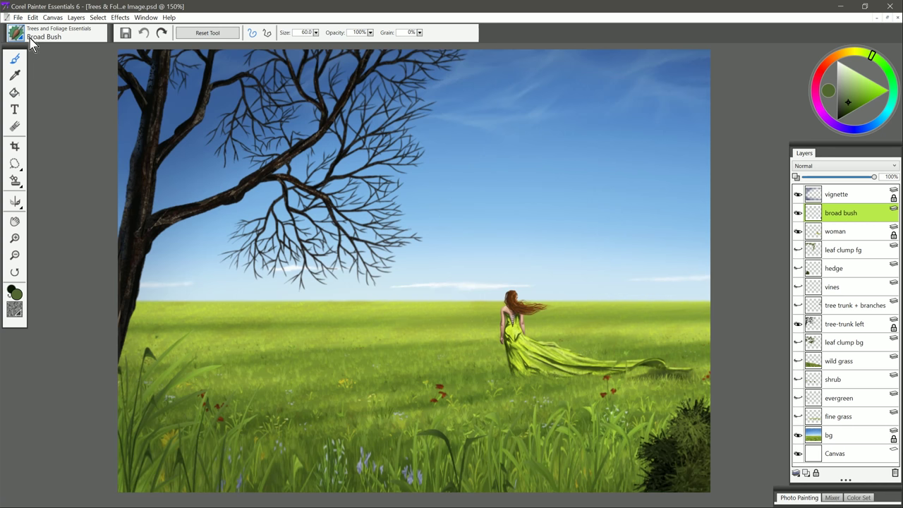
With the Bush brush on a new layer, paint two tall dark green bush columns in front of the tree's branches
{"action": "left_click", "coordinate": [31, 44]}
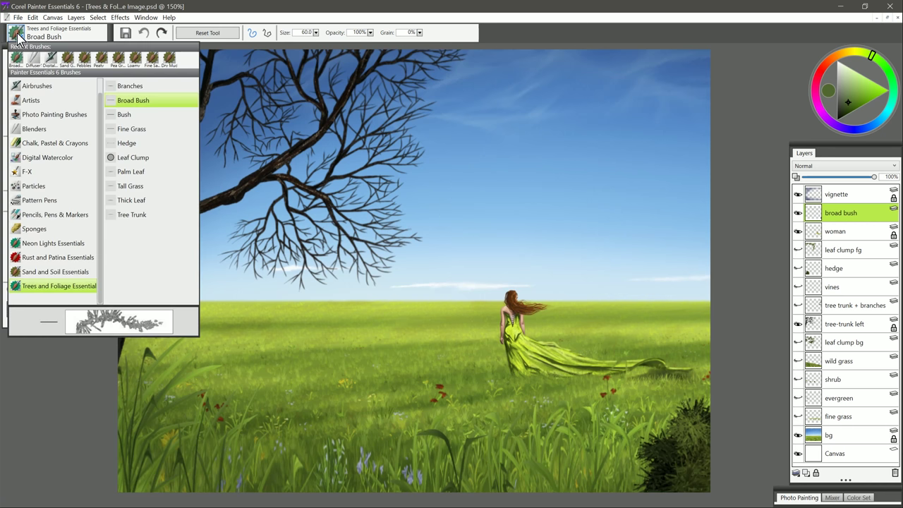
{"action": "left_click", "coordinate": [137, 120]}
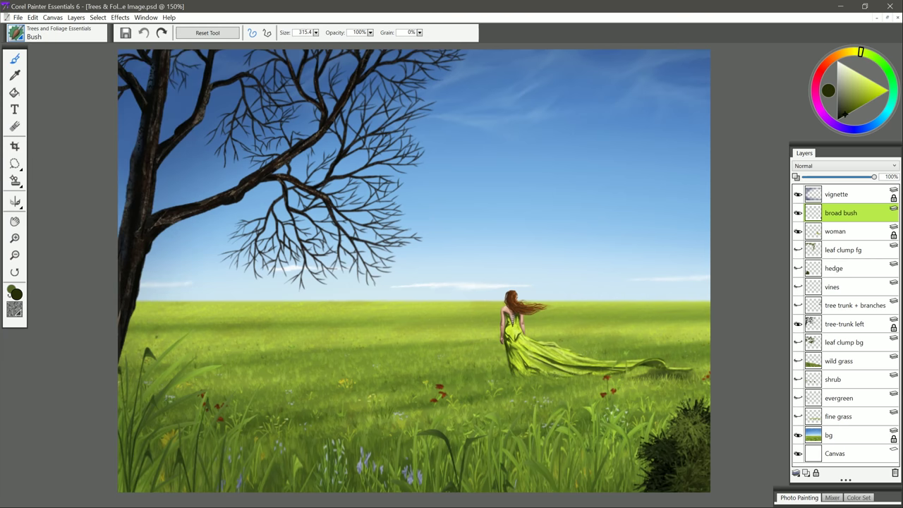
{"action": "left_click", "coordinate": [806, 473]}
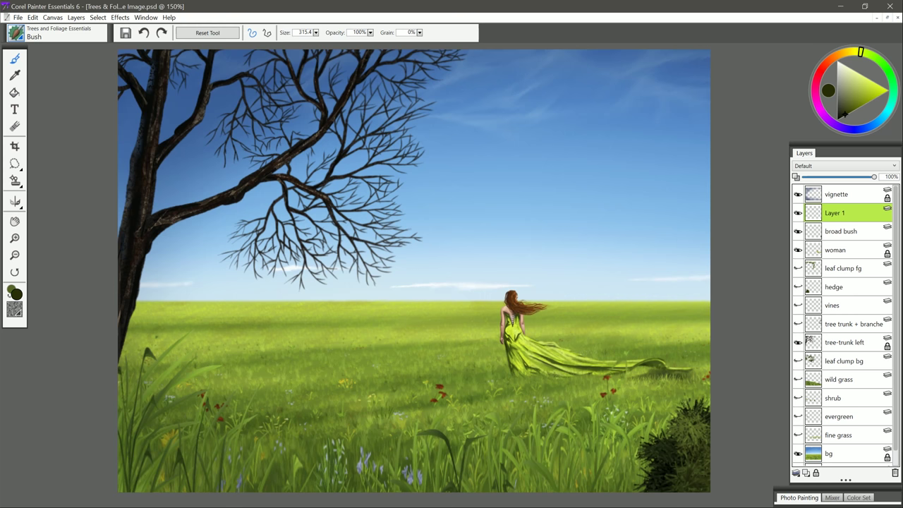
{"action": "mouse_move", "coordinate": [314, 338]}
{"action": "left_mouse_down"}
{"action": "mouse_move", "coordinate": [305, 458]}
{"action": "mouse_move", "coordinate": [328, 437]}
{"action": "left_mouse_up"}
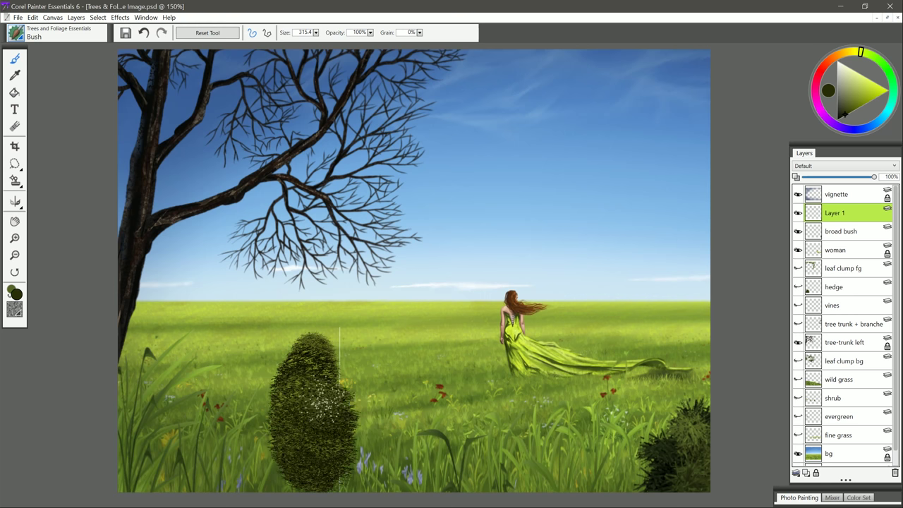
{"action": "mouse_move", "coordinate": [326, 395]}
{"action": "left_mouse_down"}
{"action": "mouse_move", "coordinate": [332, 406]}
{"action": "mouse_move", "coordinate": [305, 457]}
{"action": "mouse_move", "coordinate": [333, 473]}
{"action": "mouse_move", "coordinate": [311, 311]}
{"action": "mouse_move", "coordinate": [318, 271]}
{"action": "mouse_move", "coordinate": [309, 299]}
{"action": "left_mouse_up"}
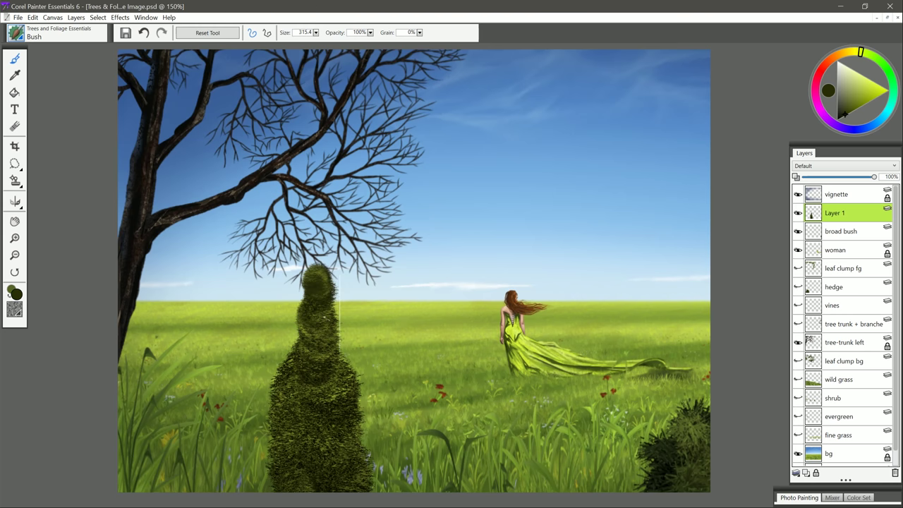
{"action": "mouse_move", "coordinate": [338, 389]}
{"action": "left_mouse_down"}
{"action": "mouse_move", "coordinate": [353, 396]}
{"action": "mouse_move", "coordinate": [405, 326]}
{"action": "mouse_move", "coordinate": [356, 424]}
{"action": "mouse_move", "coordinate": [351, 500]}
{"action": "mouse_move", "coordinate": [321, 345]}
{"action": "mouse_move", "coordinate": [321, 259]}
{"action": "left_mouse_up"}
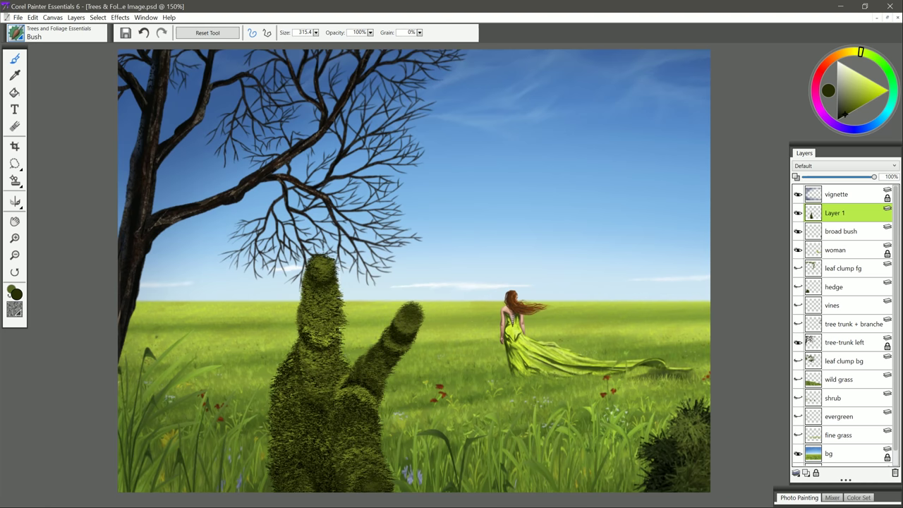
{"action": "mouse_move", "coordinate": [353, 395]}
{"action": "left_mouse_down"}
{"action": "mouse_move", "coordinate": [434, 273]}
{"action": "mouse_move", "coordinate": [360, 399]}
{"action": "mouse_move", "coordinate": [354, 451]}
{"action": "mouse_move", "coordinate": [371, 485]}
{"action": "left_mouse_up"}
{"action": "mouse_move", "coordinate": [326, 234]}
{"action": "left_mouse_down"}
{"action": "mouse_move", "coordinate": [298, 432]}
{"action": "mouse_move", "coordinate": [309, 467]}
{"action": "mouse_move", "coordinate": [313, 456]}
{"action": "mouse_move", "coordinate": [310, 486]}
{"action": "left_mouse_up"}
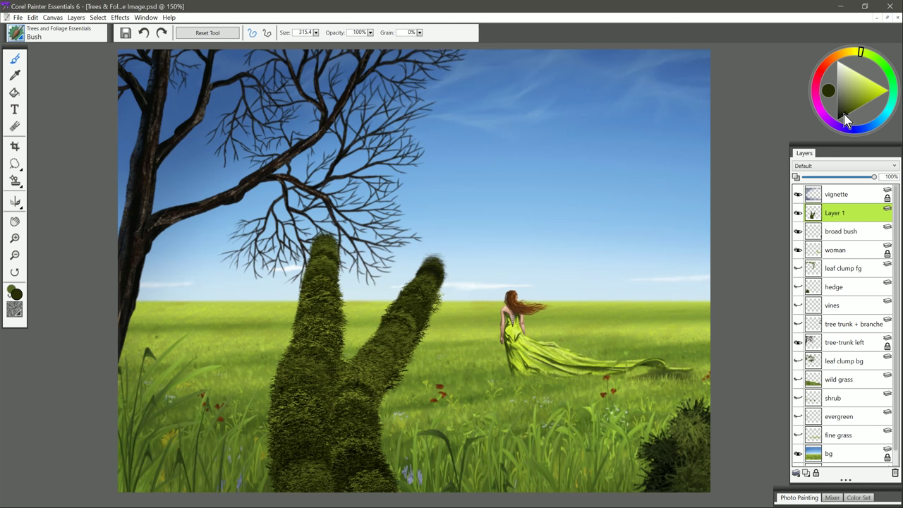
Paint another bush column over the woman in light green, and one beside it in brown
{"action": "left_click", "coordinate": [876, 57]}
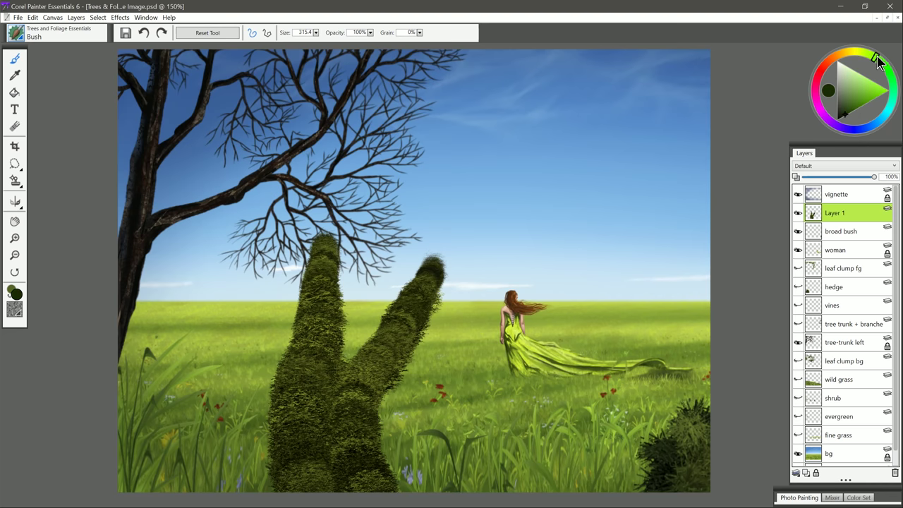
{"action": "left_click_drag", "start_coordinate": [857, 103], "coordinate": [854, 99]}
{"action": "mouse_move", "coordinate": [505, 285]}
{"action": "left_mouse_down"}
{"action": "mouse_move", "coordinate": [506, 335]}
{"action": "mouse_move", "coordinate": [493, 374]}
{"action": "mouse_move", "coordinate": [516, 405]}
{"action": "left_mouse_up"}
{"action": "left_click", "coordinate": [835, 63]}
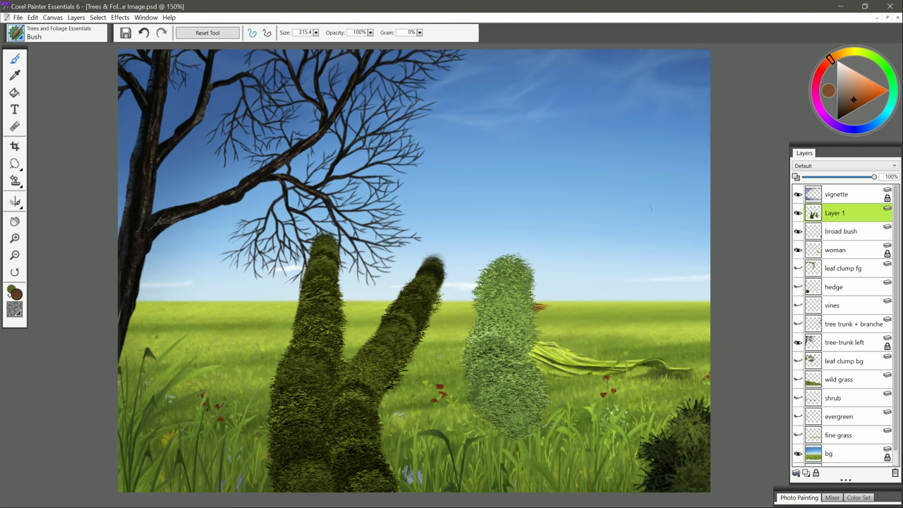
{"action": "mouse_move", "coordinate": [604, 258]}
{"action": "left_mouse_down"}
{"action": "mouse_move", "coordinate": [605, 402]}
{"action": "mouse_move", "coordinate": [592, 451]}
{"action": "mouse_move", "coordinate": [638, 484]}
{"action": "left_mouse_up"}
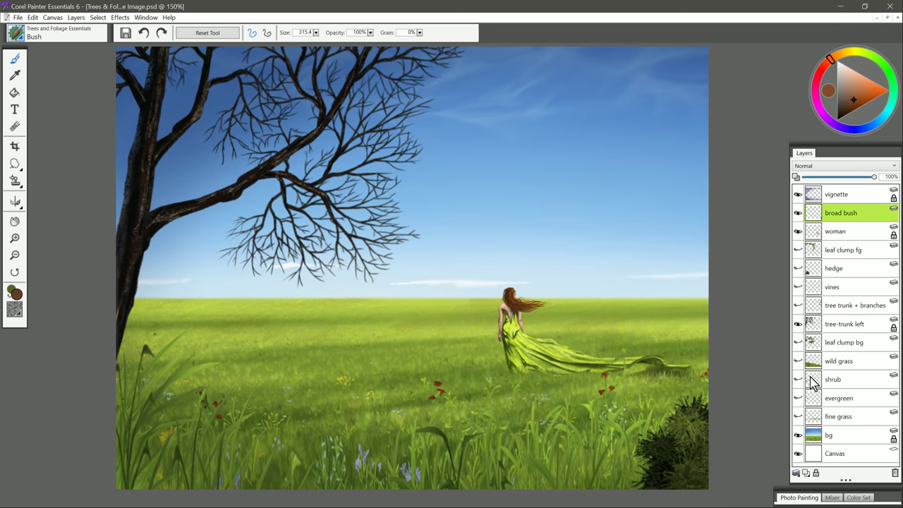
Switch to the Fine Grass brush and show the fine grass layer
{"action": "left_click", "coordinate": [26, 36]}
{"action": "left_click", "coordinate": [137, 128]}
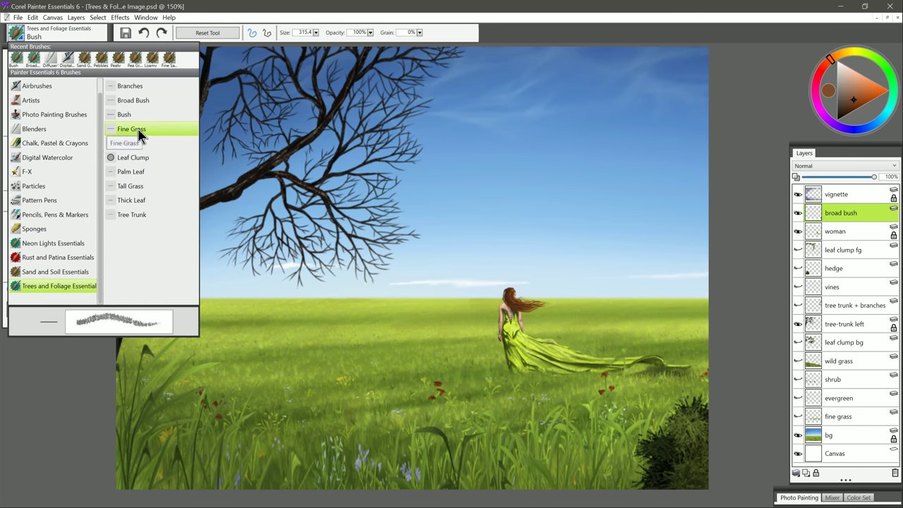
{"action": "left_click", "coordinate": [798, 416]}
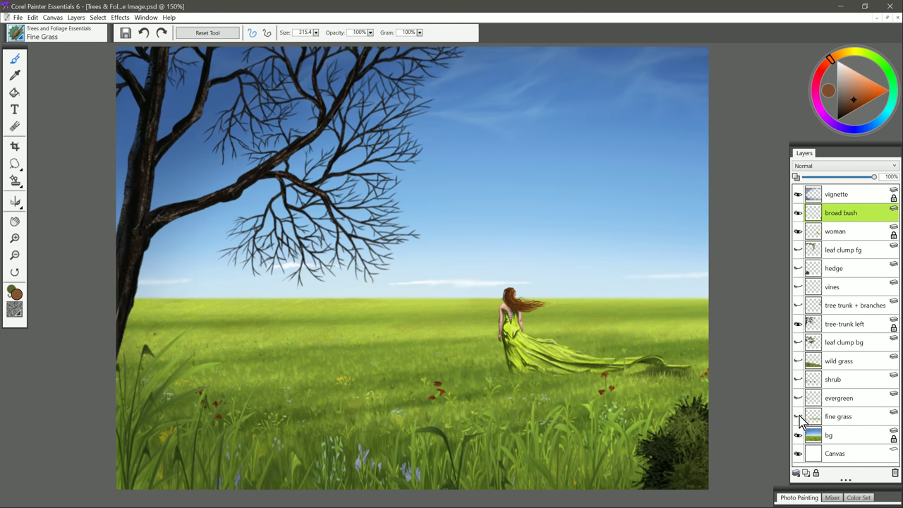
Compare the meadow with and without the fine grass layer by toggling its visibility, leaving it shown
{"action": "left_click", "coordinate": [798, 416]}
{"action": "left_click", "coordinate": [798, 416]}
{"action": "left_click", "coordinate": [798, 417]}
{"action": "left_click", "coordinate": [798, 416]}
{"action": "left_click", "coordinate": [798, 416]}
{"action": "left_click", "coordinate": [798, 416]}
{"action": "left_click", "coordinate": [798, 416]}
{"action": "left_click", "coordinate": [798, 416]}
{"action": "left_click", "coordinate": [798, 416]}
{"action": "left_click", "coordinate": [798, 417]}
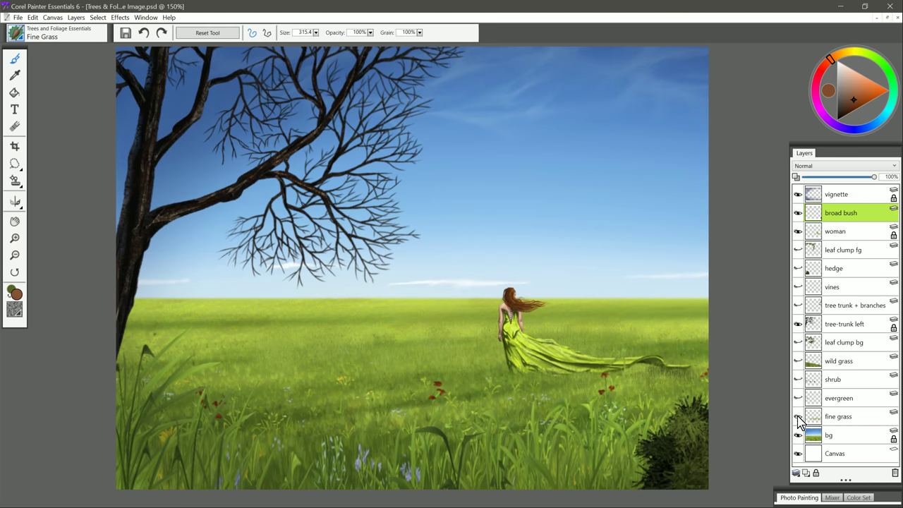
{"action": "left_click", "coordinate": [798, 416]}
{"action": "left_click", "coordinate": [798, 416]}
{"action": "left_click", "coordinate": [798, 416]}
{"action": "left_click", "coordinate": [798, 416]}
Sample a yellow-green from the meadow beside the woman and make fine grass the active layer
{"action": "left_click", "coordinate": [467, 330], "text": "alt"}
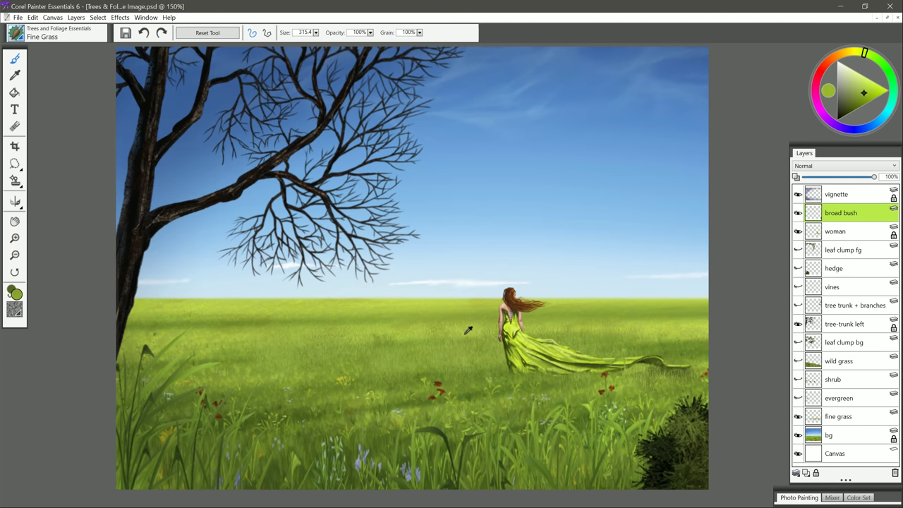
{"action": "left_click", "coordinate": [838, 416]}
Try out broad patches of yellow-green fine grass in the sky, undoing each patch
{"action": "mouse_move", "coordinate": [480, 173]}
{"action": "left_mouse_down"}
{"action": "mouse_move", "coordinate": [579, 162]}
{"action": "mouse_move", "coordinate": [603, 212]}
{"action": "mouse_move", "coordinate": [635, 156]}
{"action": "mouse_move", "coordinate": [632, 182]}
{"action": "mouse_move", "coordinate": [667, 141]}
{"action": "mouse_move", "coordinate": [685, 191]}
{"action": "left_mouse_up"}
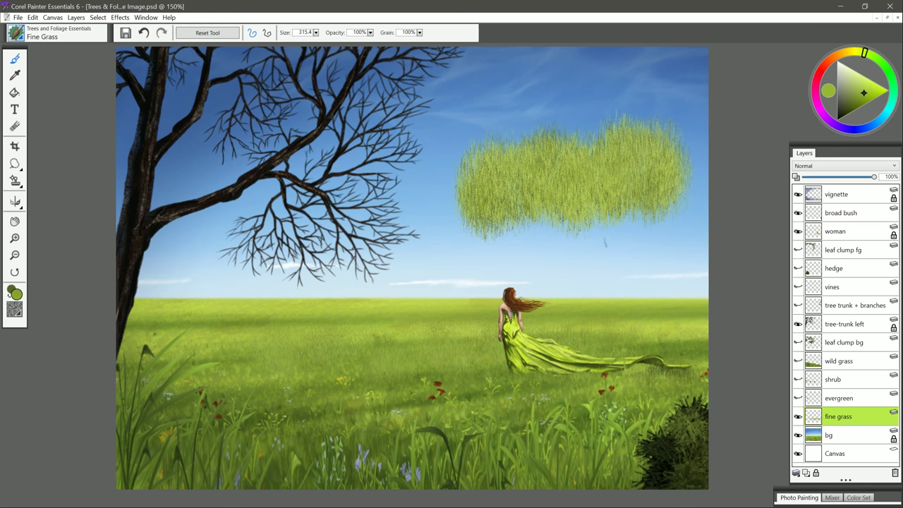
{"action": "key", "text": "ctrl+z"}
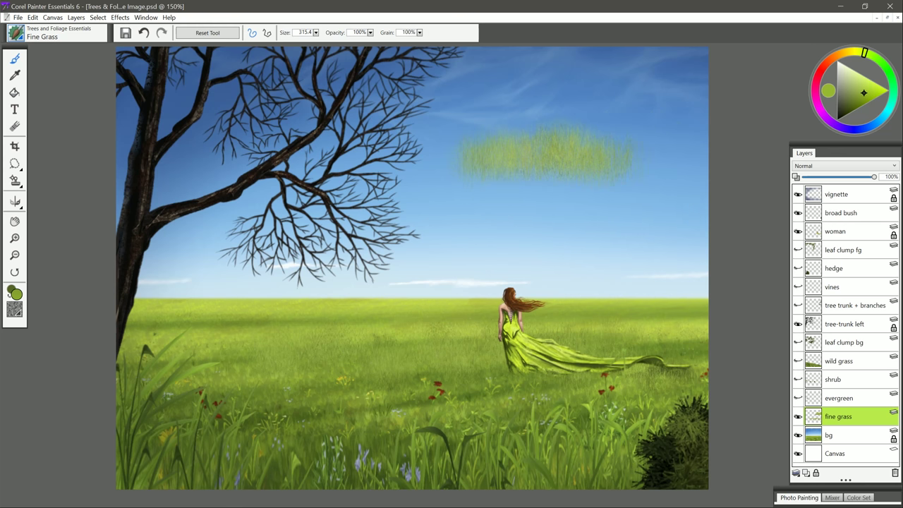
{"action": "mouse_move", "coordinate": [453, 219]}
{"action": "left_mouse_down"}
{"action": "mouse_move", "coordinate": [632, 212]}
{"action": "mouse_move", "coordinate": [451, 204]}
{"action": "left_mouse_up"}
{"action": "key", "text": "ctrl+z"}
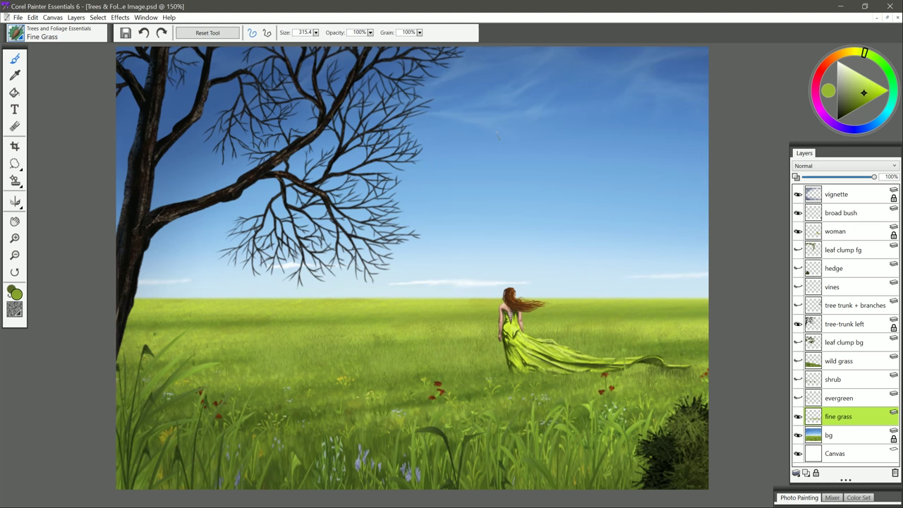
{"action": "left_click_drag", "start_coordinate": [550, 110], "coordinate": [533, 130]}
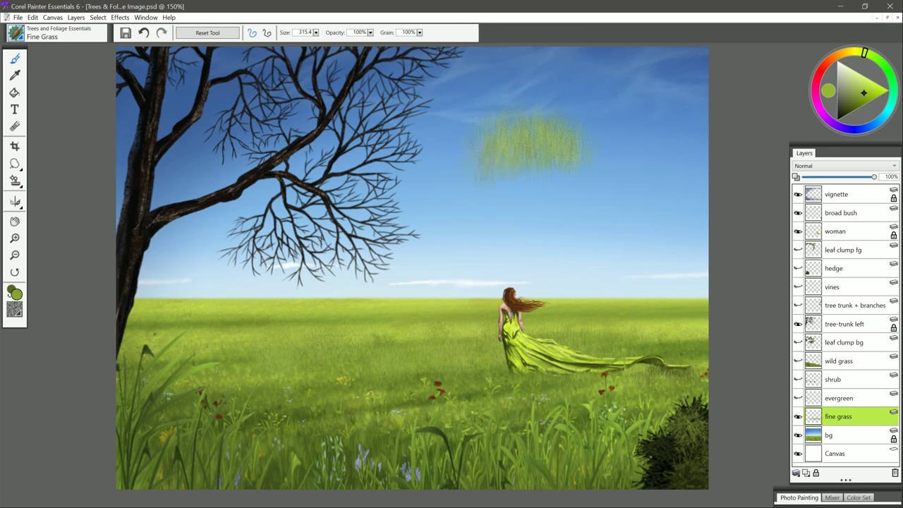
{"action": "mouse_move", "coordinate": [585, 189]}
{"action": "left_mouse_down"}
{"action": "mouse_move", "coordinate": [487, 194]}
{"action": "mouse_move", "coordinate": [593, 212]}
{"action": "mouse_move", "coordinate": [455, 232]}
{"action": "mouse_move", "coordinate": [621, 244]}
{"action": "mouse_move", "coordinate": [455, 258]}
{"action": "left_mouse_up"}
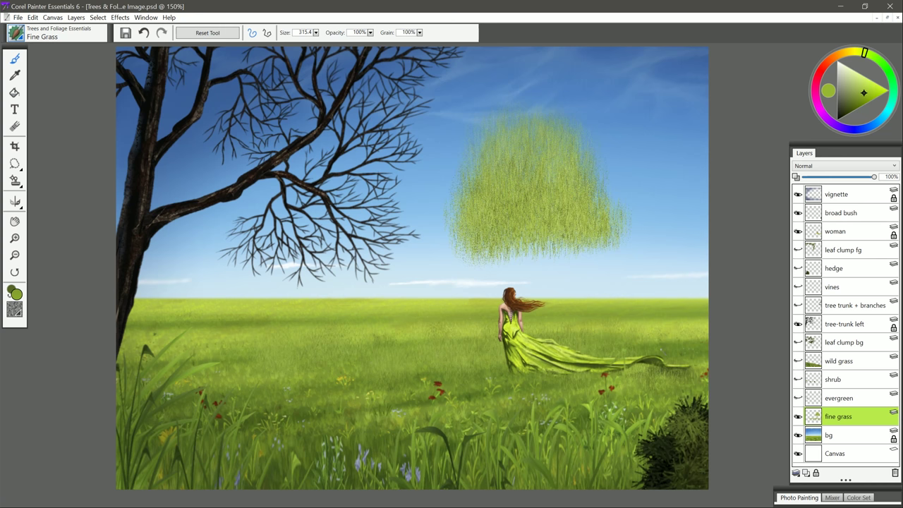
{"action": "key", "text": "ctrl+z"}
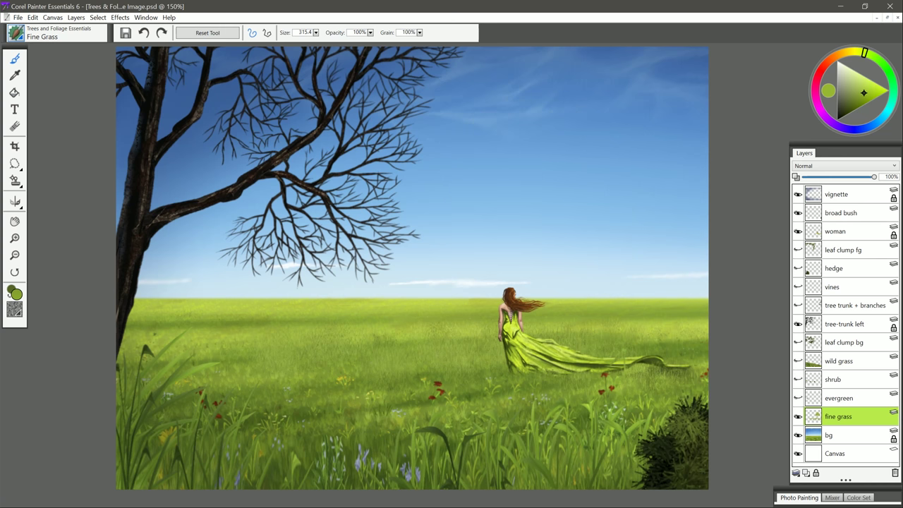
Paint overlapping horizontal rows of fine grass in the sky, shifting from yellow-green to progressively darker green toward the base
{"action": "mouse_move", "coordinate": [484, 166]}
{"action": "left_mouse_down"}
{"action": "mouse_move", "coordinate": [554, 151]}
{"action": "mouse_move", "coordinate": [646, 156]}
{"action": "left_mouse_up"}
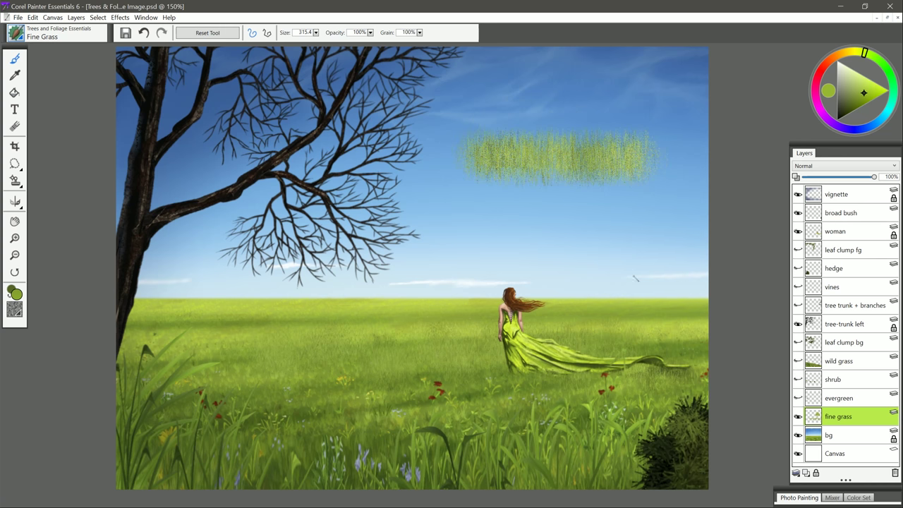
{"action": "left_click", "coordinate": [863, 100]}
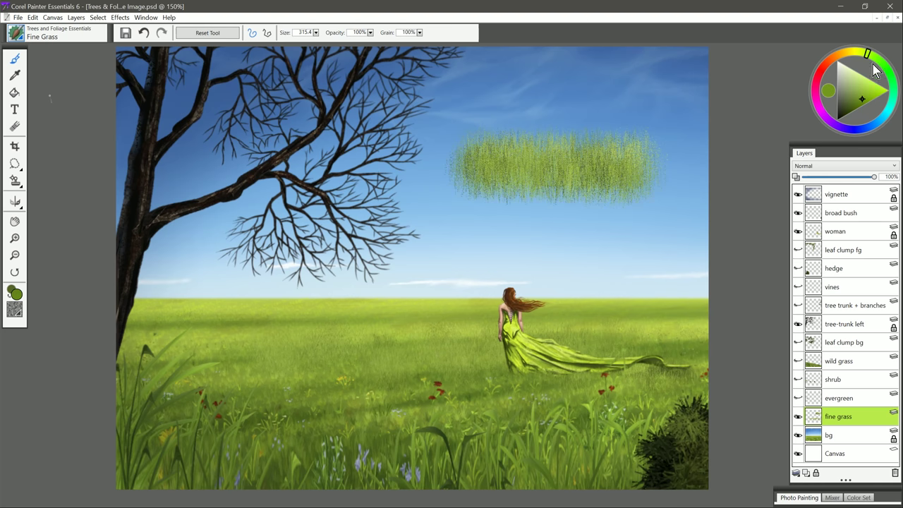
{"action": "left_click", "coordinate": [873, 63]}
{"action": "left_click_drag", "start_coordinate": [437, 187], "coordinate": [649, 192]}
{"action": "left_click", "coordinate": [858, 106]}
{"action": "left_click_drag", "start_coordinate": [441, 205], "coordinate": [653, 206]}
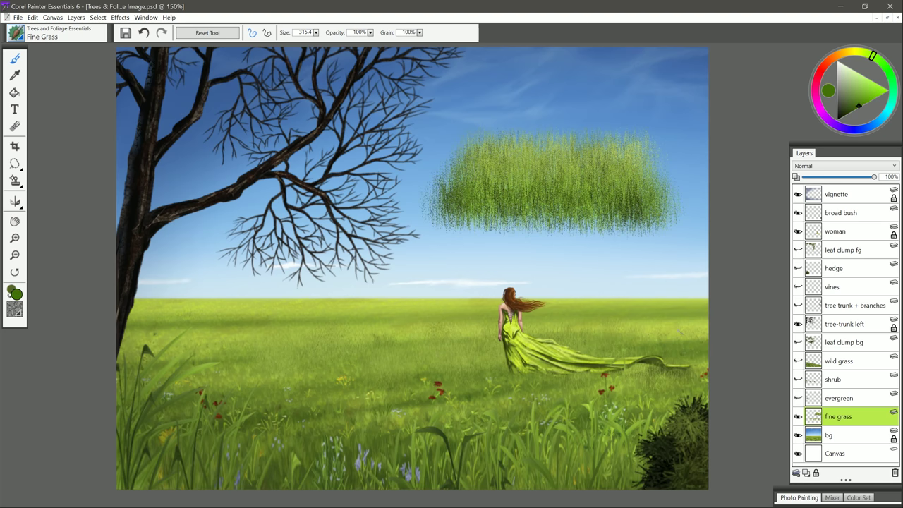
Test the Fine Grass brush at smaller sizes in the sky, painting one band at 63.8 and another at 109.9
{"action": "mouse_move", "coordinate": [479, 199]}
{"action": "left_mouse_down"}
{"action": "mouse_move", "coordinate": [580, 194]}
{"action": "mouse_move", "coordinate": [469, 206]}
{"action": "mouse_move", "coordinate": [591, 213]}
{"action": "mouse_move", "coordinate": [596, 225]}
{"action": "left_mouse_up"}
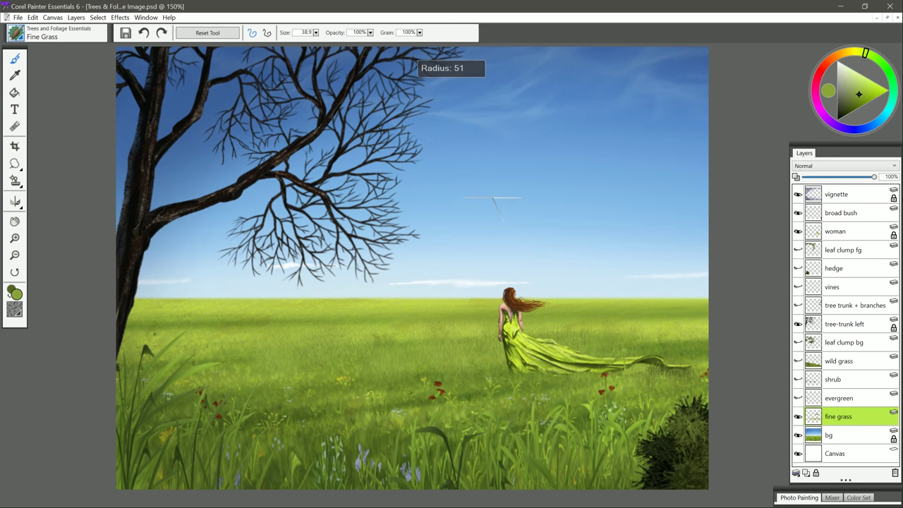
{"action": "left_click_drag", "start_coordinate": [512, 148], "coordinate": [524, 175]}
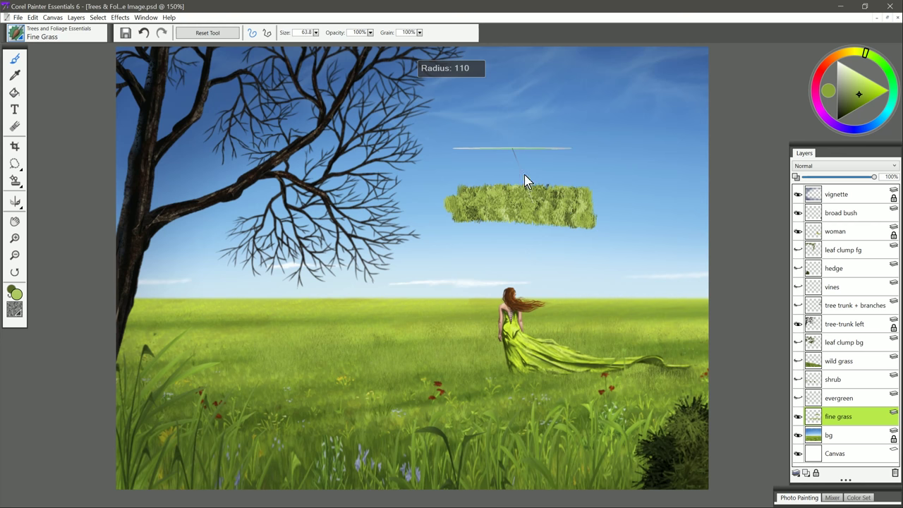
{"action": "mouse_move", "coordinate": [466, 141]}
{"action": "left_mouse_down"}
{"action": "mouse_move", "coordinate": [591, 143]}
{"action": "mouse_move", "coordinate": [453, 156]}
{"action": "mouse_move", "coordinate": [480, 166]}
{"action": "mouse_move", "coordinate": [459, 169]}
{"action": "left_mouse_up"}
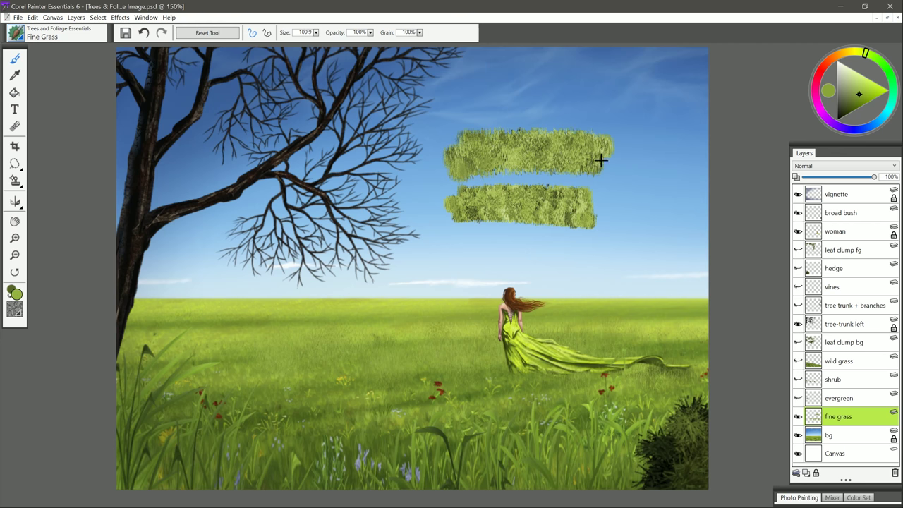
Enlarge the Fine Grass brush to a size of 448.8
{"action": "left_click_drag", "start_coordinate": [600, 162], "coordinate": [710, 162]}
{"action": "left_click_drag", "start_coordinate": [618, 162], "coordinate": [660, 161]}
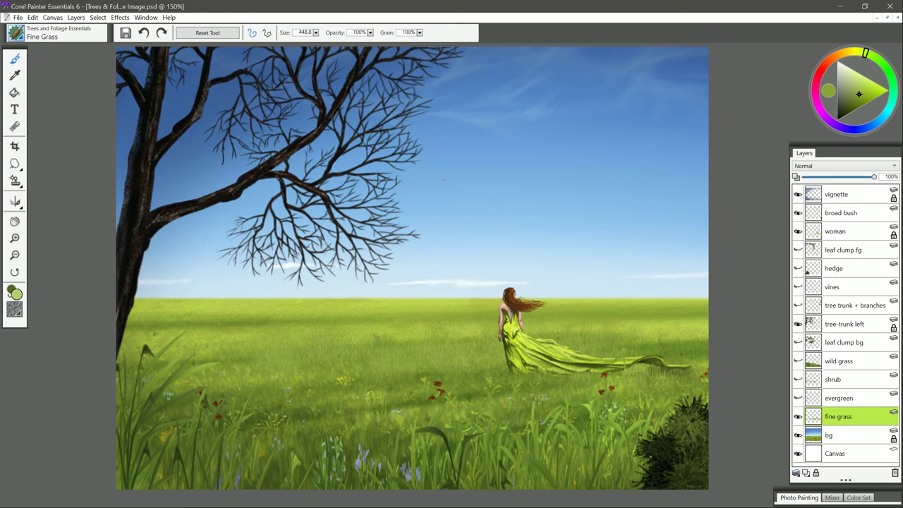
Test the Fine Grass brush at size 352.7 with a broad yellow-green patch in the sky, resizing the brush to 38.5
{"action": "left_click_drag", "start_coordinate": [439, 179], "coordinate": [573, 311]}
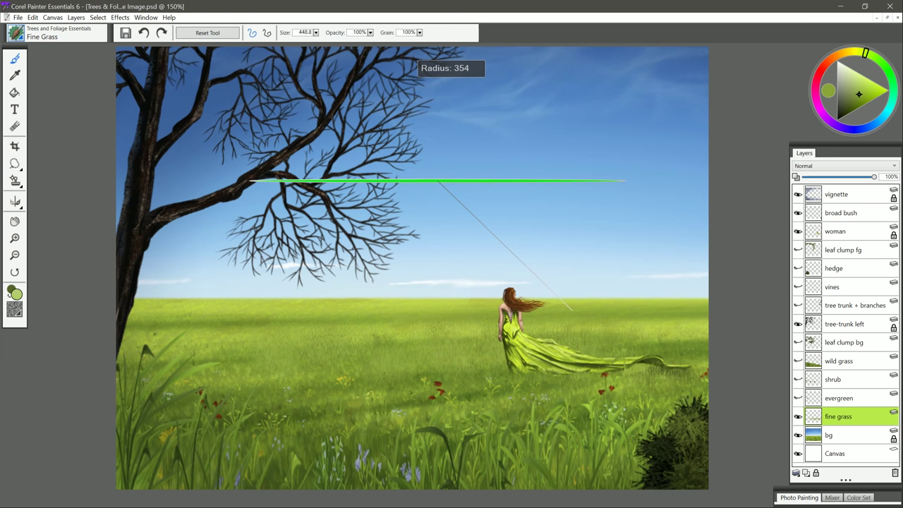
{"action": "left_click_drag", "start_coordinate": [572, 310], "coordinate": [570, 313]}
{"action": "mouse_move", "coordinate": [448, 166]}
{"action": "left_mouse_down"}
{"action": "mouse_move", "coordinate": [463, 191]}
{"action": "mouse_move", "coordinate": [564, 204]}
{"action": "left_mouse_up"}
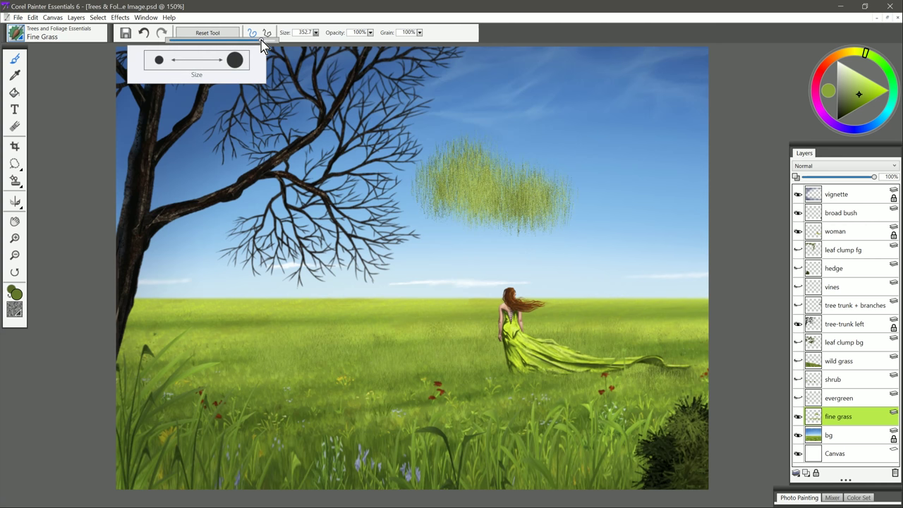
{"action": "left_click_drag", "start_coordinate": [262, 40], "coordinate": [275, 40]}
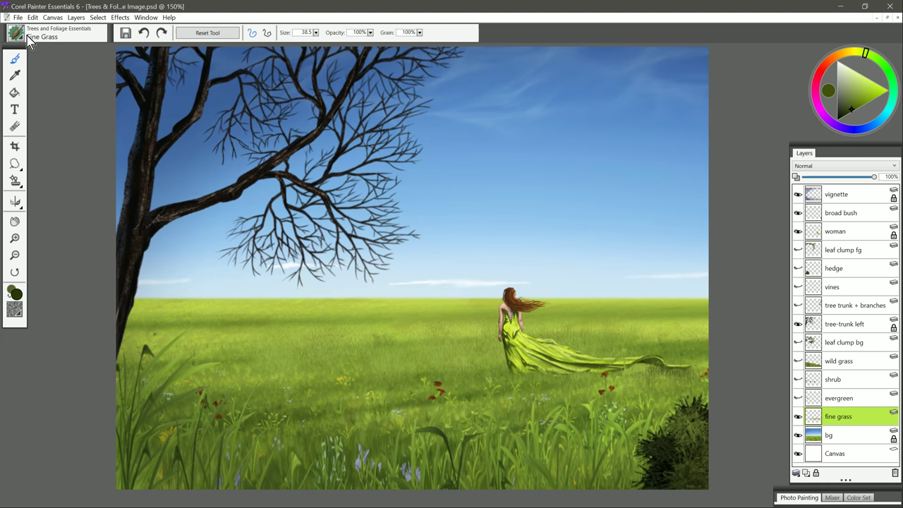
Choose the Hedge brush and test-paint a round green clump and a small leafy ring in the sky
{"action": "left_click", "coordinate": [28, 39]}
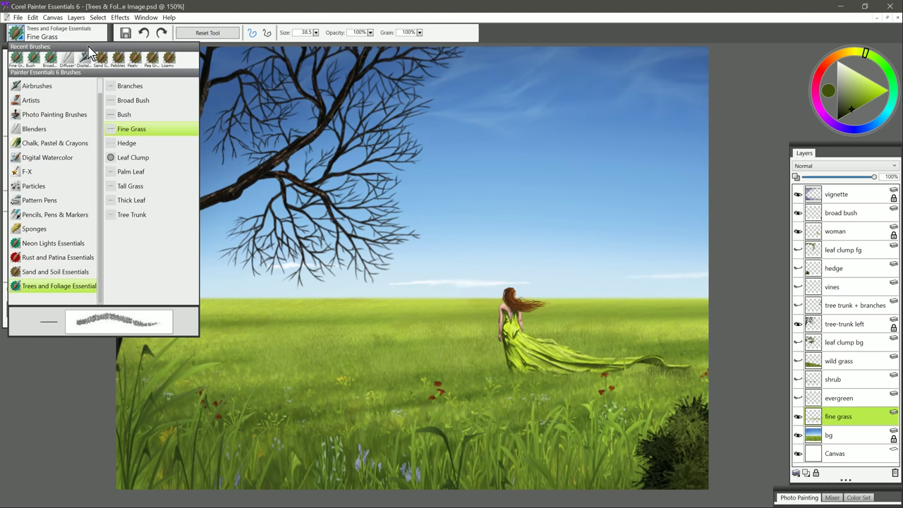
{"action": "left_click", "coordinate": [136, 145]}
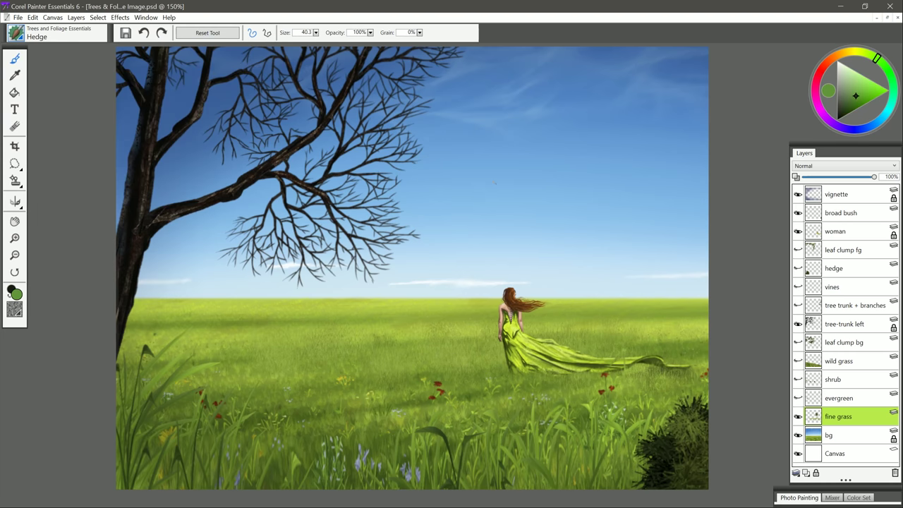
{"action": "mouse_move", "coordinate": [494, 184]}
{"action": "left_mouse_down"}
{"action": "mouse_move", "coordinate": [487, 201]}
{"action": "mouse_move", "coordinate": [508, 163]}
{"action": "mouse_move", "coordinate": [465, 226]}
{"action": "mouse_move", "coordinate": [522, 148]}
{"action": "mouse_move", "coordinate": [543, 212]}
{"action": "left_mouse_up"}
{"action": "mouse_move", "coordinate": [592, 163]}
{"action": "left_mouse_down"}
{"action": "mouse_move", "coordinate": [572, 194]}
{"action": "mouse_move", "coordinate": [611, 182]}
{"action": "mouse_move", "coordinate": [575, 201]}
{"action": "mouse_move", "coordinate": [592, 169]}
{"action": "left_mouse_up"}
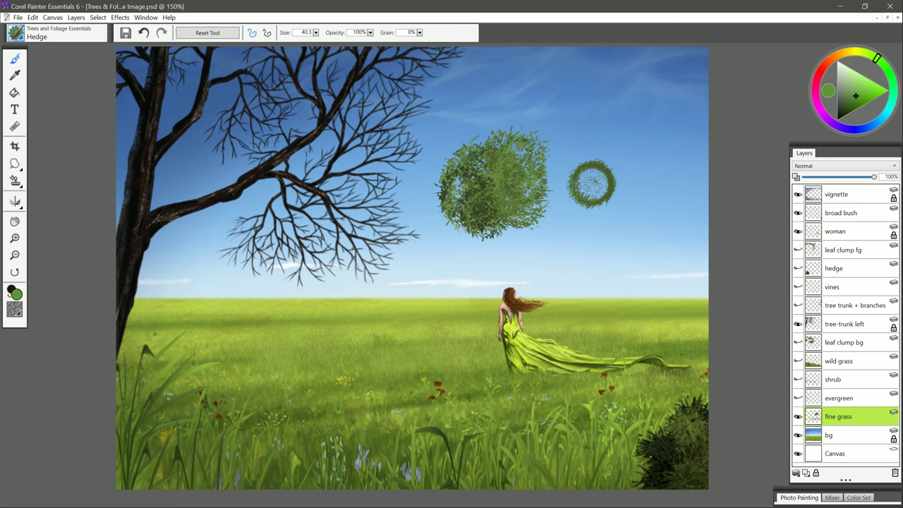
Undo the ring, try a few short hedge dabs beside the green clump, and undo the test strokes
{"action": "key", "text": "ctrl+z"}
{"action": "left_click", "coordinate": [600, 180]}
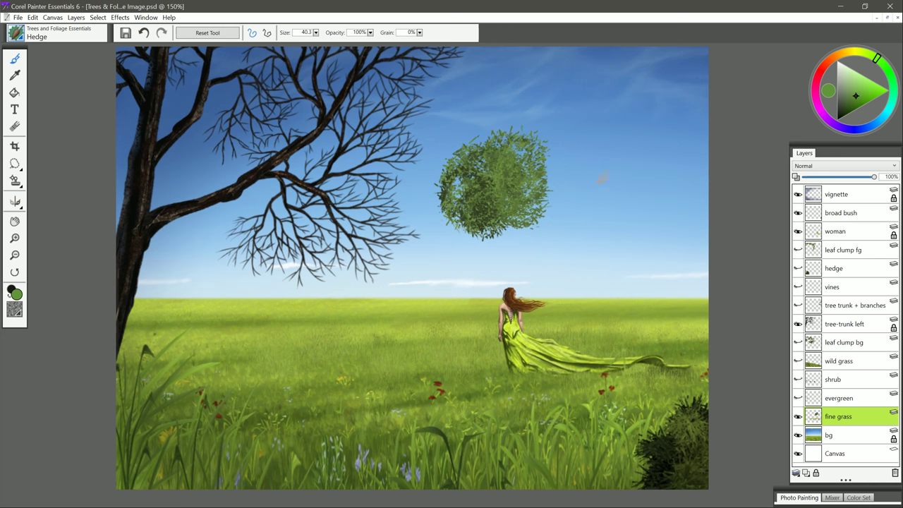
{"action": "left_click", "coordinate": [620, 165]}
{"action": "left_click", "coordinate": [587, 144]}
{"action": "mouse_move", "coordinate": [587, 149]}
{"action": "left_mouse_down"}
{"action": "mouse_move", "coordinate": [618, 189]}
{"action": "mouse_move", "coordinate": [621, 211]}
{"action": "mouse_move", "coordinate": [607, 201]}
{"action": "mouse_move", "coordinate": [586, 204]}
{"action": "mouse_move", "coordinate": [608, 177]}
{"action": "mouse_move", "coordinate": [640, 161]}
{"action": "mouse_move", "coordinate": [661, 170]}
{"action": "mouse_move", "coordinate": [613, 127]}
{"action": "left_mouse_up"}
{"action": "key", "text": "ctrl+z"}
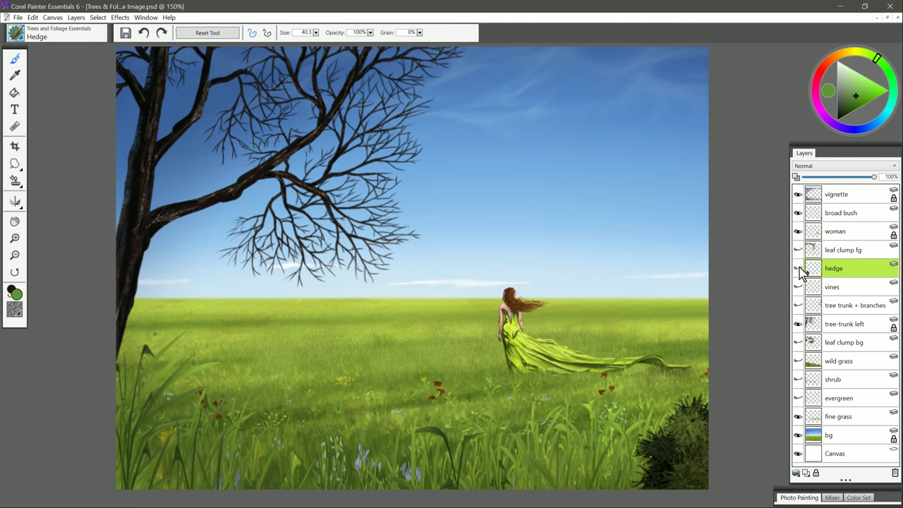
Show the hedge layer and paint a dark green rounded bush in the sky with the Hedge brush
{"action": "left_click", "coordinate": [799, 268]}
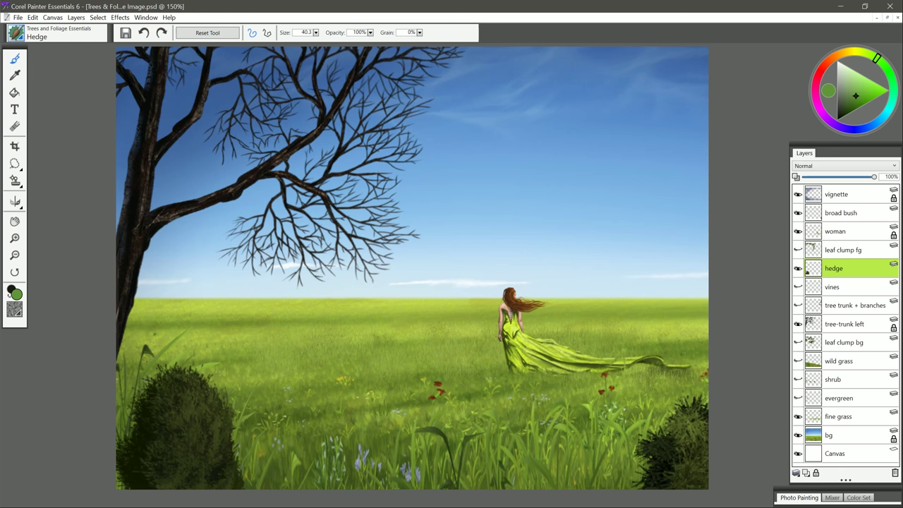
{"action": "left_click", "coordinate": [844, 119]}
{"action": "mouse_move", "coordinate": [525, 180]}
{"action": "left_mouse_down"}
{"action": "mouse_move", "coordinate": [522, 212]}
{"action": "mouse_move", "coordinate": [511, 141]}
{"action": "mouse_move", "coordinate": [557, 191]}
{"action": "mouse_move", "coordinate": [550, 198]}
{"action": "mouse_move", "coordinate": [591, 179]}
{"action": "left_mouse_up"}
{"action": "left_click", "coordinate": [872, 55]}
{"action": "left_click_drag", "start_coordinate": [546, 145], "coordinate": [529, 102]}
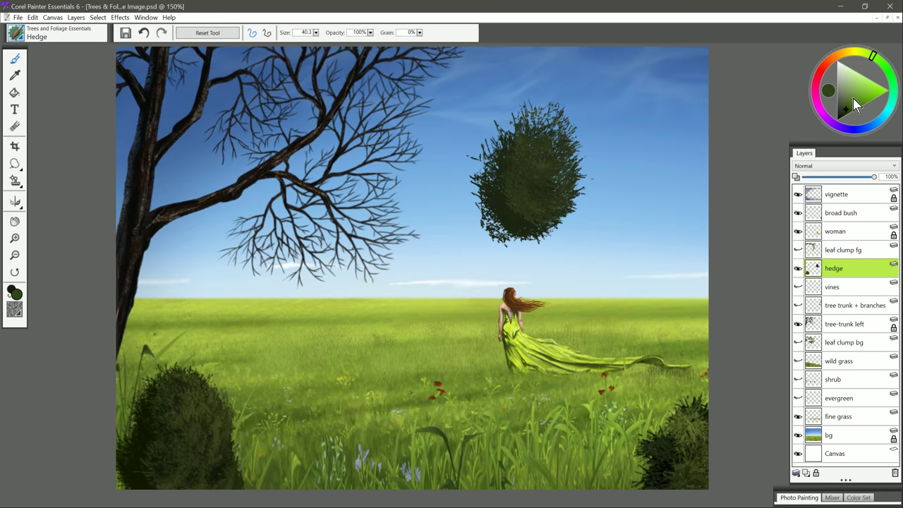
Paint lighter olive-green highlights on the upper part of the sky bush
{"action": "left_click", "coordinate": [848, 104]}
{"action": "left_click", "coordinate": [866, 54]}
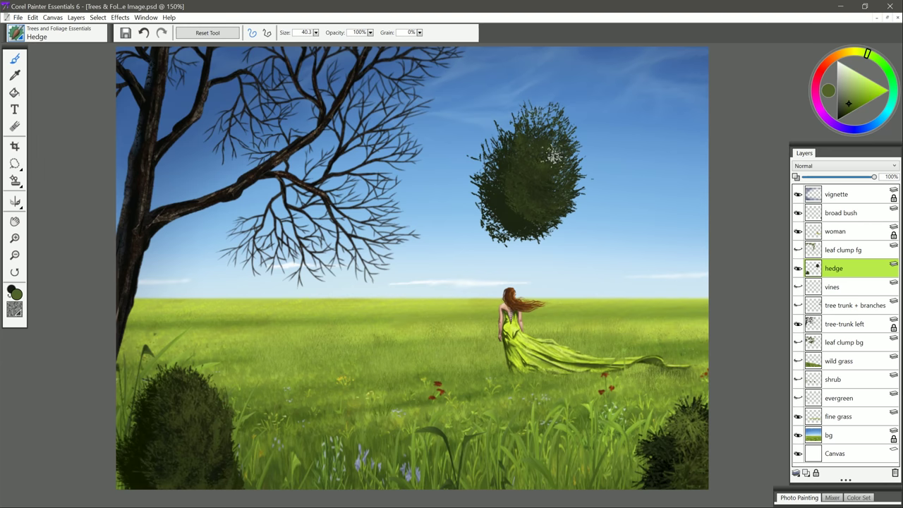
{"action": "mouse_move", "coordinate": [551, 154]}
{"action": "left_mouse_down"}
{"action": "mouse_move", "coordinate": [550, 194]}
{"action": "mouse_move", "coordinate": [564, 134]}
{"action": "left_mouse_up"}
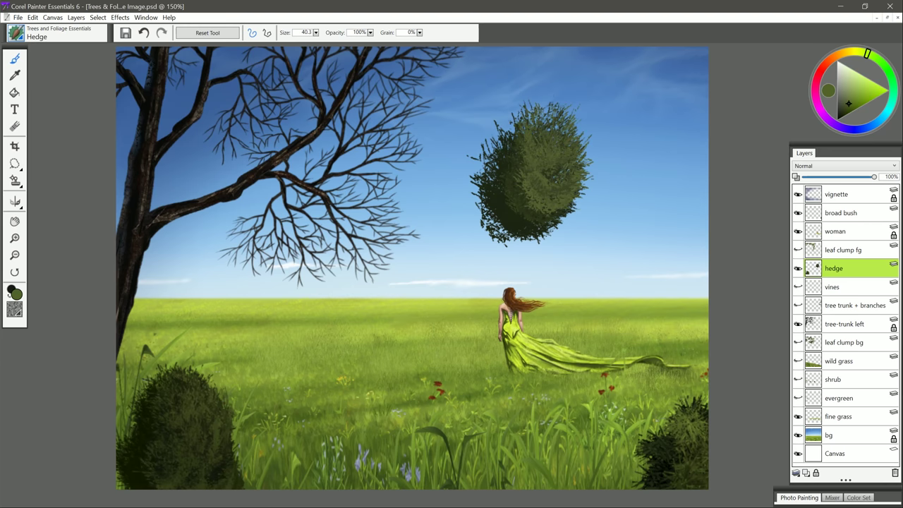
Sample dark greens from the sky bush and paint shadows across its middle and lower parts
{"action": "left_click", "coordinate": [527, 195], "text": "alt"}
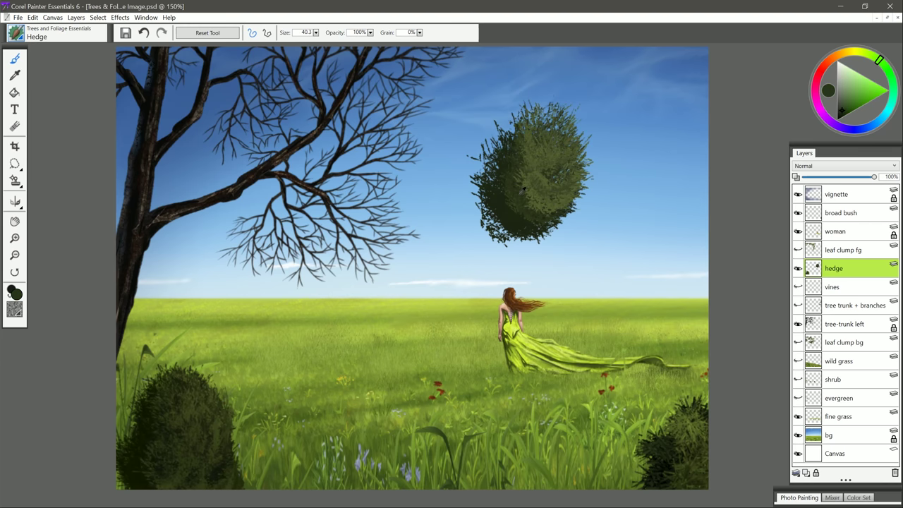
{"action": "left_click_drag", "start_coordinate": [533, 150], "coordinate": [534, 202]}
{"action": "left_click_drag", "start_coordinate": [498, 176], "coordinate": [485, 212]}
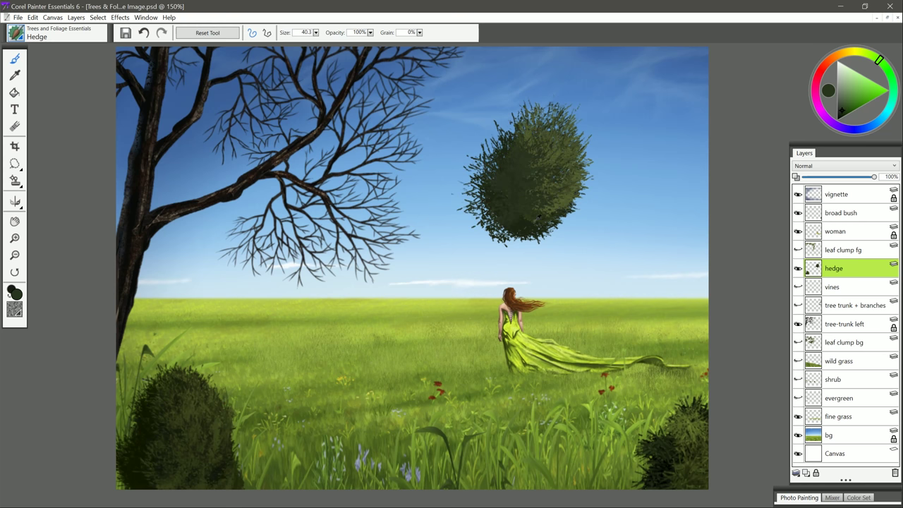
{"action": "left_click", "coordinate": [532, 223], "text": "alt"}
{"action": "mouse_move", "coordinate": [493, 147]}
{"action": "left_mouse_down"}
{"action": "mouse_move", "coordinate": [497, 190]}
{"action": "mouse_move", "coordinate": [526, 210]}
{"action": "left_mouse_up"}
{"action": "left_click_drag", "start_coordinate": [533, 131], "coordinate": [538, 215]}
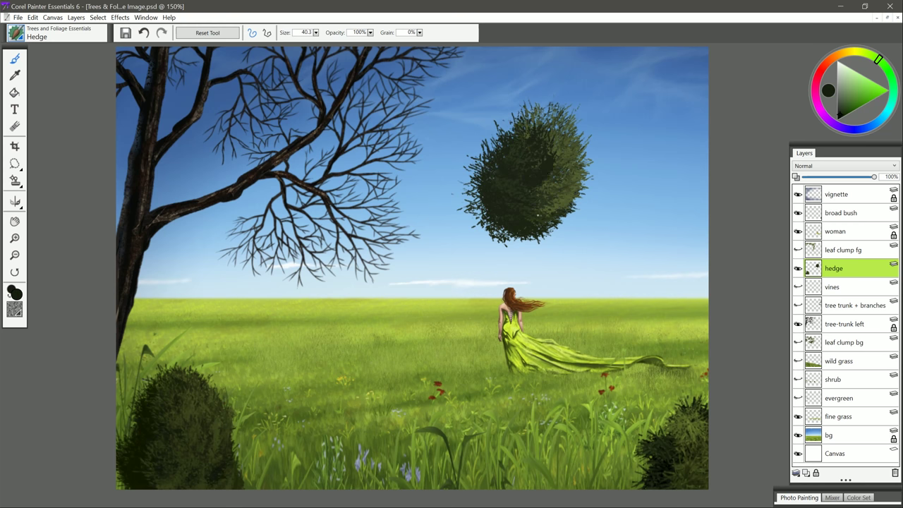
{"action": "left_click_drag", "start_coordinate": [551, 174], "coordinate": [547, 240]}
Sample the lighter green at the edge of the sky bush and paint it back over the dark interior
{"action": "left_click", "coordinate": [572, 140], "text": "alt"}
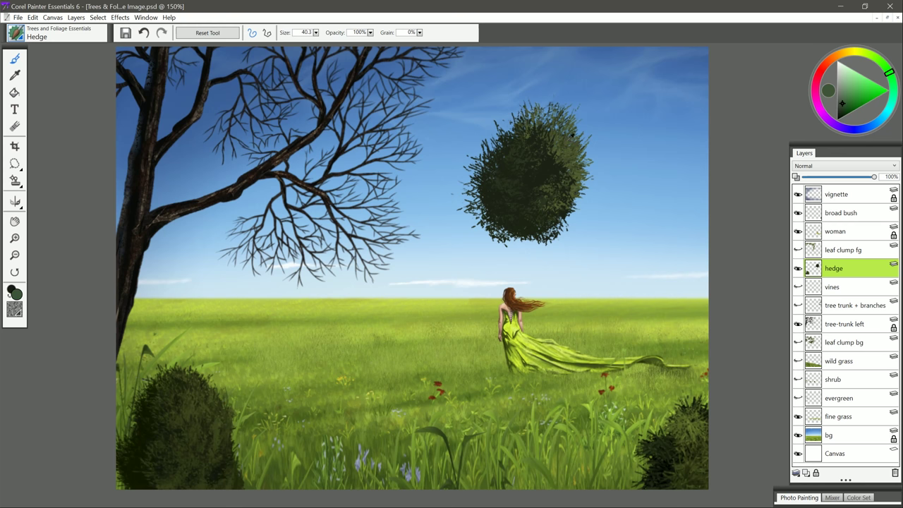
{"action": "left_click", "coordinate": [572, 135], "text": "alt"}
{"action": "left_click_drag", "start_coordinate": [554, 121], "coordinate": [540, 185]}
{"action": "left_click_drag", "start_coordinate": [521, 146], "coordinate": [513, 198]}
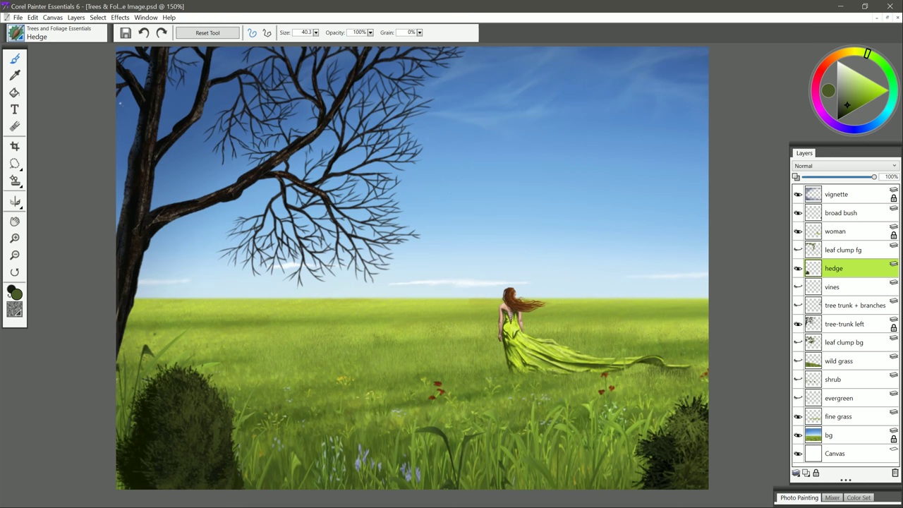
Choose the Leaf Clump brush and show both leaf clump layers, toggling the tree-trunk left layer to inspect the foliage
{"action": "left_click", "coordinate": [21, 35]}
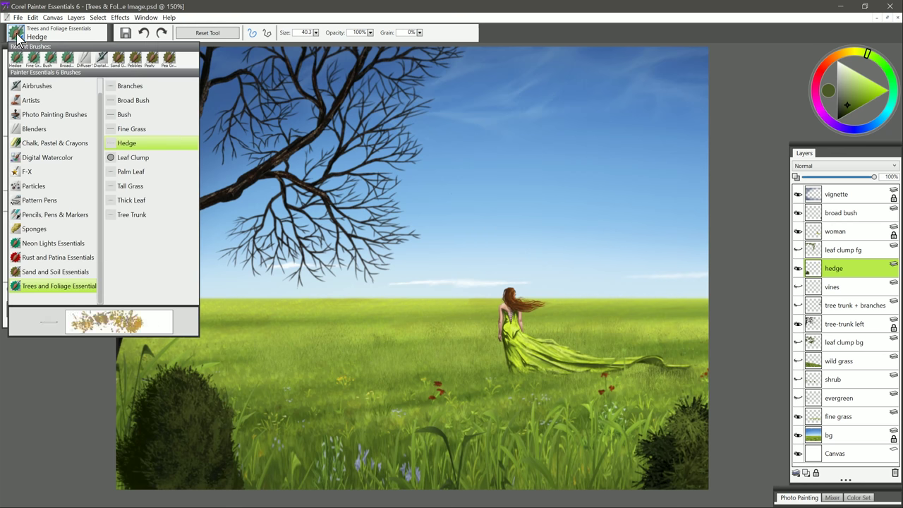
{"action": "left_click", "coordinate": [139, 158]}
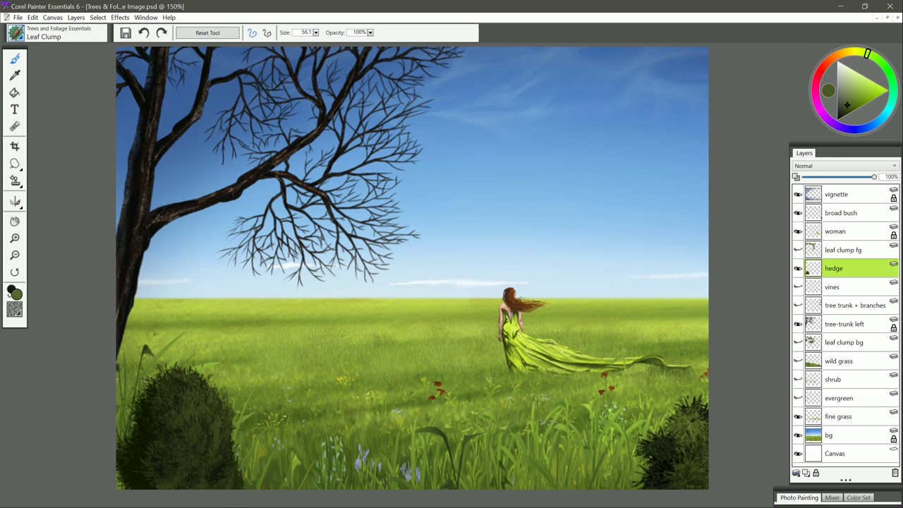
{"action": "left_click", "coordinate": [799, 251]}
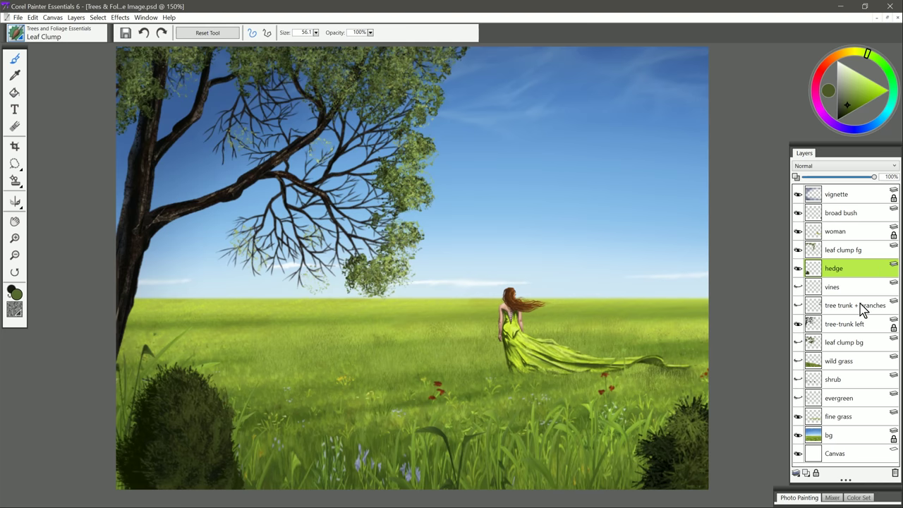
{"action": "left_click", "coordinate": [798, 342]}
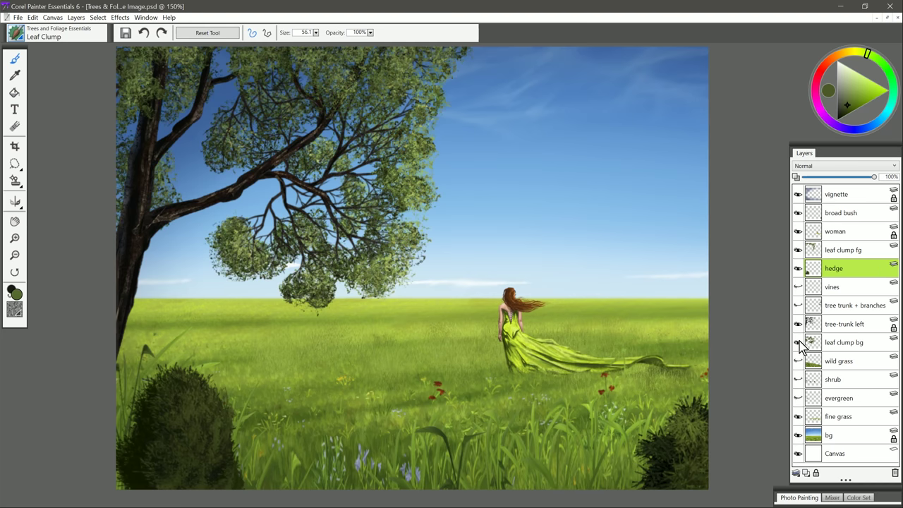
{"action": "left_click", "coordinate": [799, 325]}
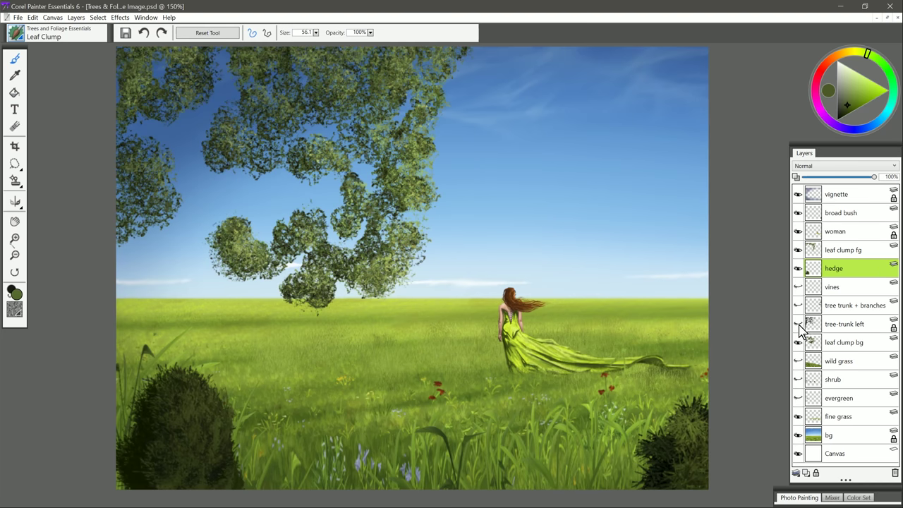
{"action": "left_click", "coordinate": [799, 324]}
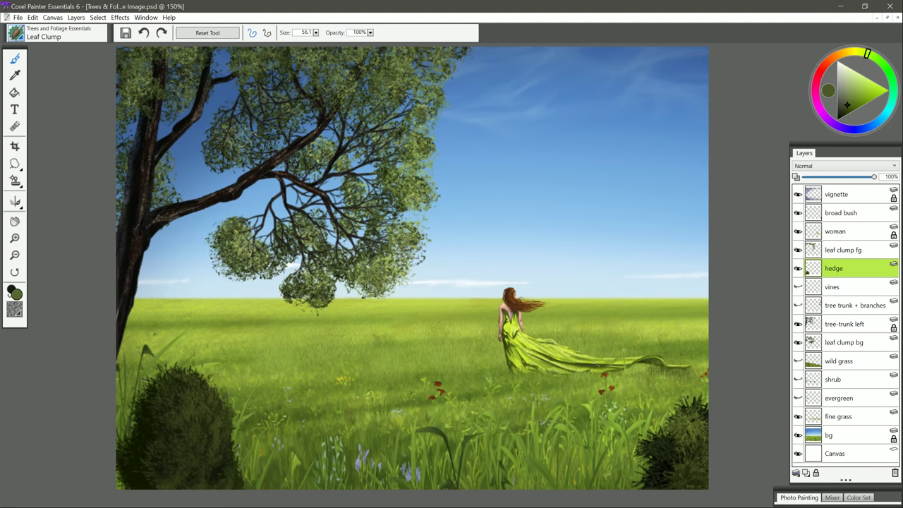
On the leaf clump fg layer, test leaf clusters in the sky at different brush sizes, ending with a size of 84.8
{"action": "left_click", "coordinate": [845, 251]}
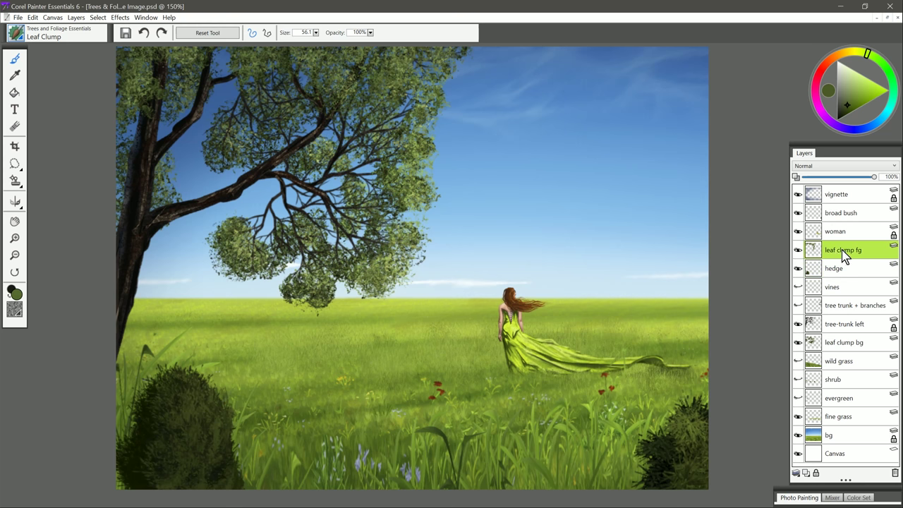
{"action": "mouse_move", "coordinate": [483, 177]}
{"action": "left_mouse_down"}
{"action": "mouse_move", "coordinate": [494, 194]}
{"action": "mouse_move", "coordinate": [469, 162]}
{"action": "mouse_move", "coordinate": [494, 218]}
{"action": "mouse_move", "coordinate": [522, 162]}
{"action": "mouse_move", "coordinate": [512, 194]}
{"action": "mouse_move", "coordinate": [473, 169]}
{"action": "mouse_move", "coordinate": [504, 212]}
{"action": "left_mouse_up"}
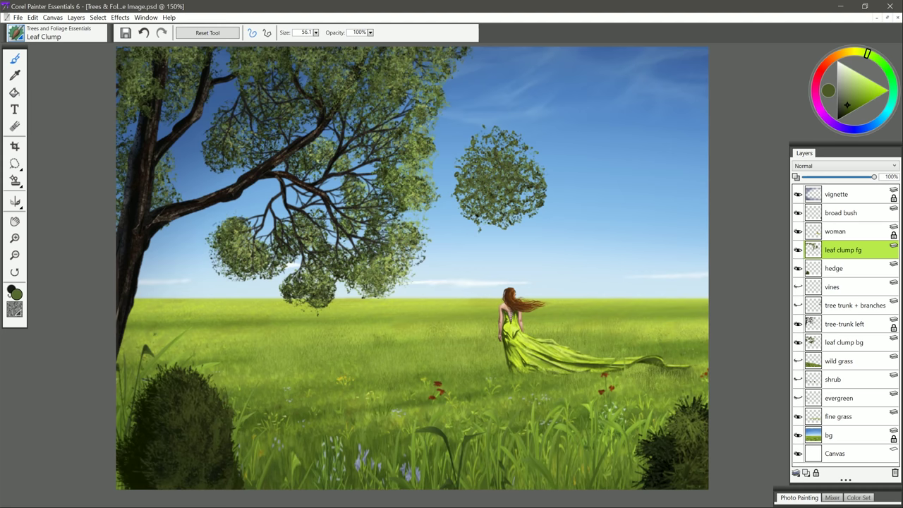
{"action": "key", "text": "["}
{"action": "mouse_move", "coordinate": [578, 174]}
{"action": "left_mouse_down"}
{"action": "mouse_move", "coordinate": [589, 170]}
{"action": "mouse_move", "coordinate": [597, 179]}
{"action": "mouse_move", "coordinate": [582, 159]}
{"action": "mouse_move", "coordinate": [571, 176]}
{"action": "left_mouse_up"}
{"action": "left_click_drag", "start_coordinate": [625, 129], "coordinate": [640, 174], "text": "ctrl+alt"}
{"action": "mouse_move", "coordinate": [625, 131]}
{"action": "left_mouse_down"}
{"action": "mouse_move", "coordinate": [629, 120]}
{"action": "mouse_move", "coordinate": [620, 142]}
{"action": "mouse_move", "coordinate": [652, 119]}
{"action": "mouse_move", "coordinate": [651, 176]}
{"action": "left_mouse_up"}
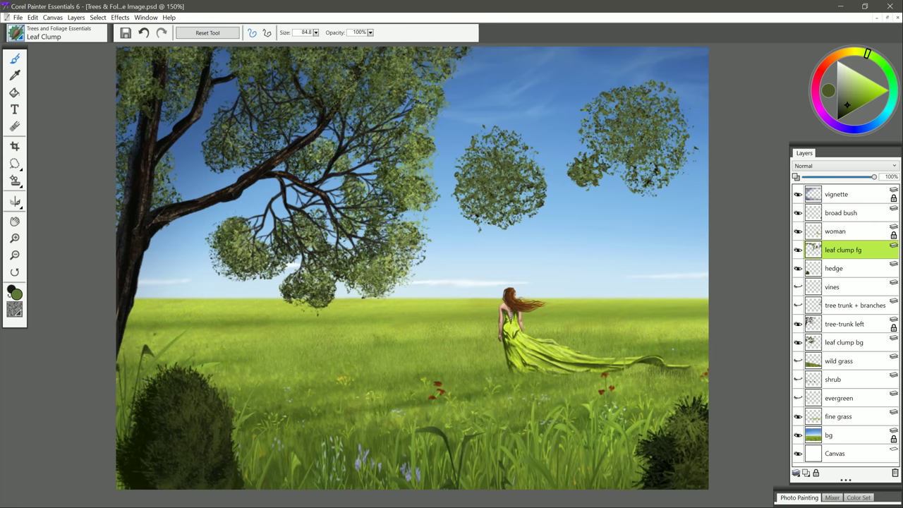
Hide the leaf clump fg and leaf clump bg layers and add a new layer above leaf clump fg
{"action": "left_click", "coordinate": [798, 250]}
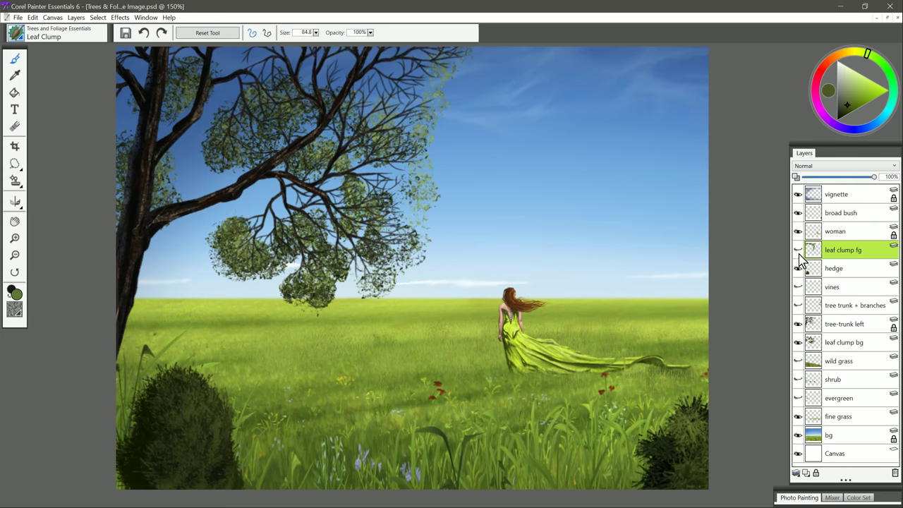
{"action": "left_click", "coordinate": [798, 342]}
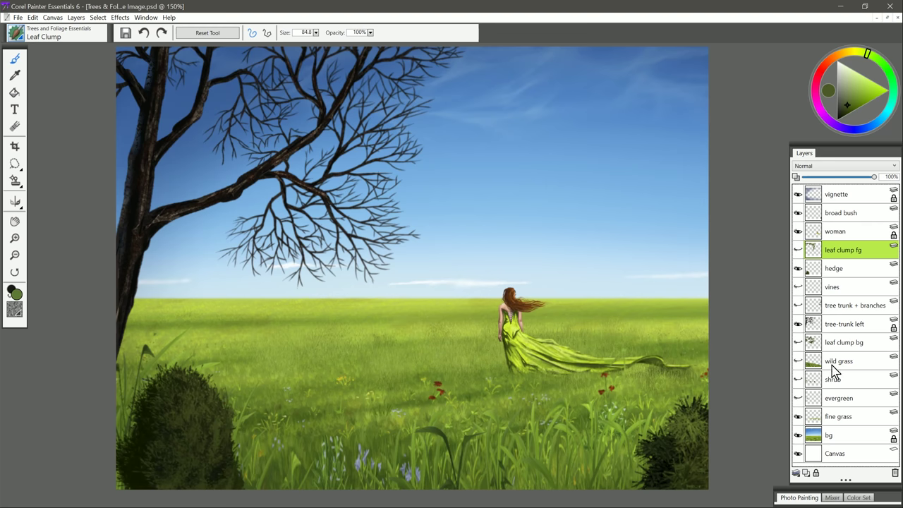
{"action": "left_click", "coordinate": [806, 473]}
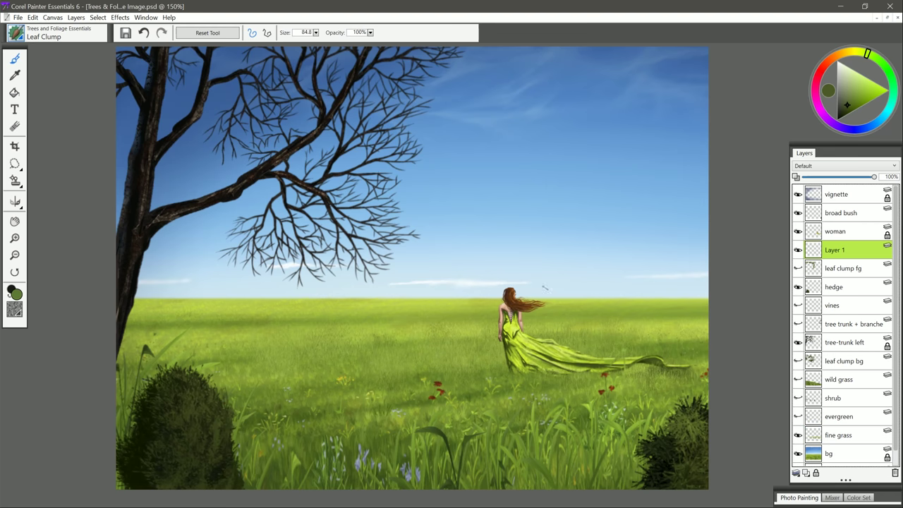
Paint very dark green leaf clumps over the tree's branches as the base of the canopy
{"action": "left_click_drag", "start_coordinate": [849, 111], "coordinate": [841, 113]}
{"action": "mouse_move", "coordinate": [406, 131]}
{"action": "left_mouse_down"}
{"action": "mouse_move", "coordinate": [395, 112]}
{"action": "mouse_move", "coordinate": [402, 106]}
{"action": "mouse_move", "coordinate": [407, 117]}
{"action": "mouse_move", "coordinate": [379, 113]}
{"action": "mouse_move", "coordinate": [420, 78]}
{"action": "mouse_move", "coordinate": [419, 40]}
{"action": "mouse_move", "coordinate": [437, 42]}
{"action": "mouse_move", "coordinate": [395, 70]}
{"action": "left_mouse_up"}
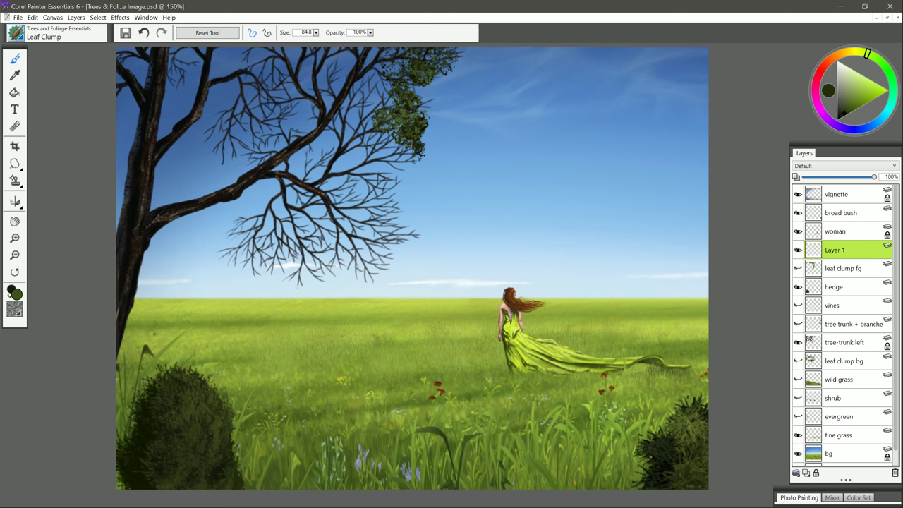
{"action": "mouse_move", "coordinate": [374, 173]}
{"action": "left_mouse_down"}
{"action": "mouse_move", "coordinate": [391, 187]}
{"action": "mouse_move", "coordinate": [398, 181]}
{"action": "mouse_move", "coordinate": [402, 224]}
{"action": "mouse_move", "coordinate": [383, 248]}
{"action": "mouse_move", "coordinate": [395, 246]}
{"action": "mouse_move", "coordinate": [421, 212]}
{"action": "mouse_move", "coordinate": [356, 237]}
{"action": "mouse_move", "coordinate": [342, 254]}
{"action": "mouse_move", "coordinate": [304, 261]}
{"action": "mouse_move", "coordinate": [272, 243]}
{"action": "mouse_move", "coordinate": [244, 250]}
{"action": "mouse_move", "coordinate": [254, 225]}
{"action": "mouse_move", "coordinate": [317, 226]}
{"action": "mouse_move", "coordinate": [346, 212]}
{"action": "mouse_move", "coordinate": [321, 152]}
{"action": "mouse_move", "coordinate": [371, 152]}
{"action": "mouse_move", "coordinate": [356, 123]}
{"action": "mouse_move", "coordinate": [366, 92]}
{"action": "mouse_move", "coordinate": [247, 148]}
{"action": "mouse_move", "coordinate": [222, 116]}
{"action": "mouse_move", "coordinate": [226, 138]}
{"action": "mouse_move", "coordinate": [282, 99]}
{"action": "mouse_move", "coordinate": [245, 60]}
{"action": "mouse_move", "coordinate": [339, 70]}
{"action": "mouse_move", "coordinate": [374, 64]}
{"action": "mouse_move", "coordinate": [134, 78]}
{"action": "mouse_move", "coordinate": [130, 116]}
{"action": "mouse_move", "coordinate": [174, 116]}
{"action": "mouse_move", "coordinate": [178, 145]}
{"action": "left_mouse_up"}
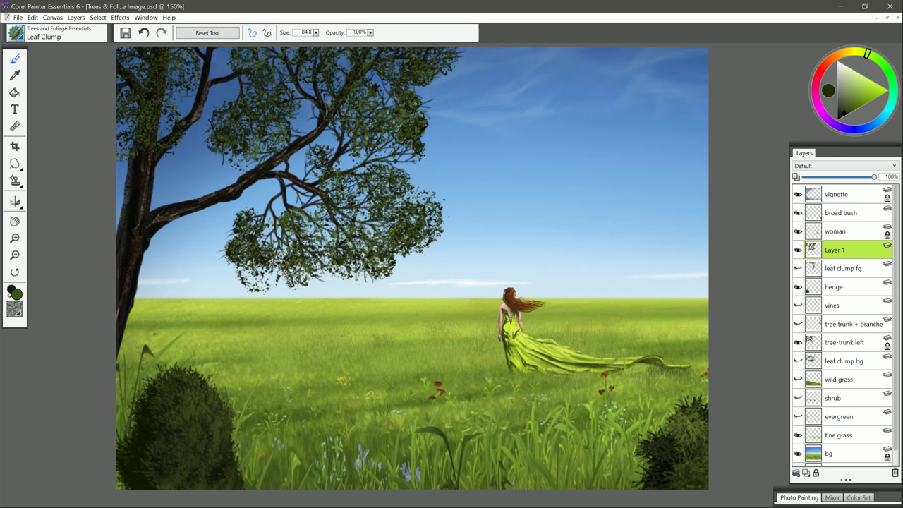
Layer dark olive leaves and a slightly lighter olive green over the base foliage across the whole canopy
{"action": "left_click", "coordinate": [847, 110]}
{"action": "left_click_drag", "start_coordinate": [863, 60], "coordinate": [863, 55]}
{"action": "left_click_drag", "start_coordinate": [427, 107], "coordinate": [420, 137]}
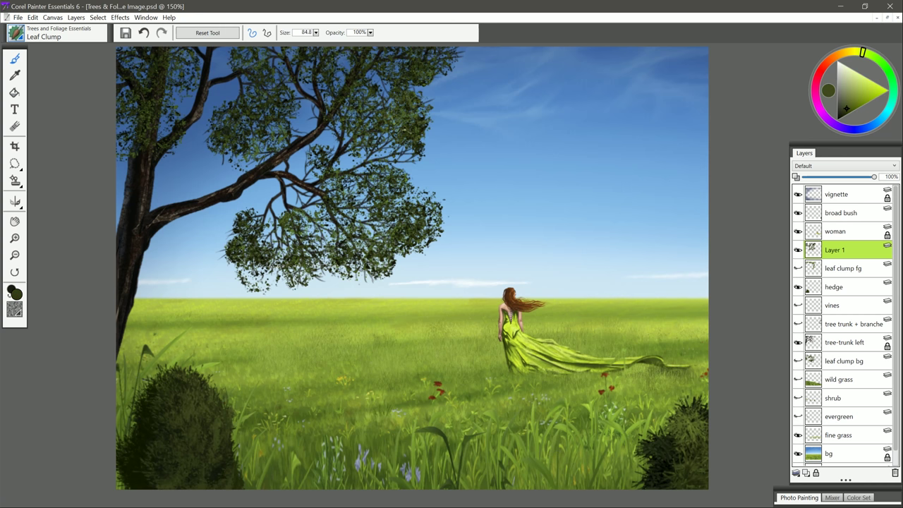
{"action": "left_click_drag", "start_coordinate": [376, 115], "coordinate": [361, 133]}
{"action": "left_click_drag", "start_coordinate": [426, 73], "coordinate": [415, 88]}
{"action": "mouse_move", "coordinate": [396, 172]}
{"action": "left_mouse_down"}
{"action": "mouse_move", "coordinate": [402, 225]}
{"action": "mouse_move", "coordinate": [328, 261]}
{"action": "mouse_move", "coordinate": [251, 134]}
{"action": "mouse_move", "coordinate": [155, 131]}
{"action": "left_mouse_up"}
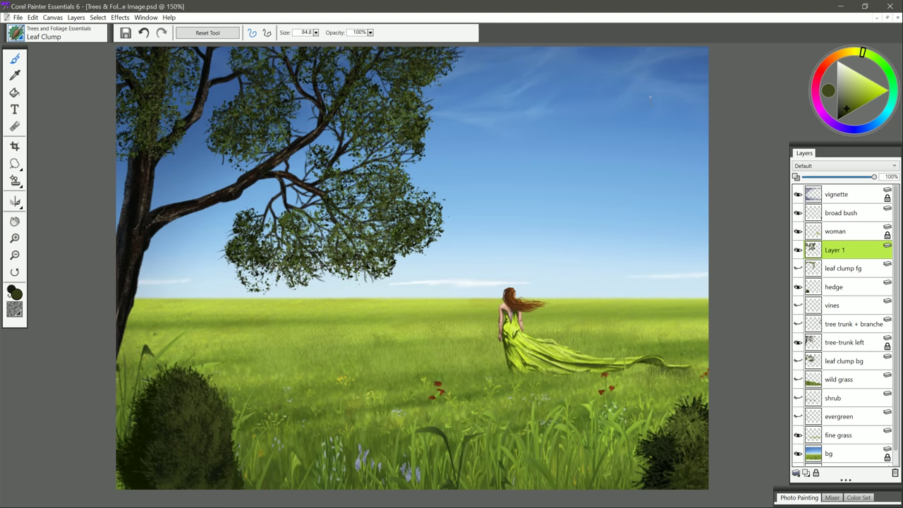
{"action": "left_click", "coordinate": [851, 102]}
{"action": "mouse_move", "coordinate": [416, 124]}
{"action": "left_mouse_down"}
{"action": "mouse_move", "coordinate": [352, 116]}
{"action": "mouse_move", "coordinate": [335, 254]}
{"action": "mouse_move", "coordinate": [266, 114]}
{"action": "mouse_move", "coordinate": [357, 77]}
{"action": "mouse_move", "coordinate": [159, 88]}
{"action": "mouse_move", "coordinate": [141, 150]}
{"action": "left_mouse_up"}
Paint bright yellow-olive leaf highlights across the canopy's clumps
{"action": "left_click", "coordinate": [855, 96]}
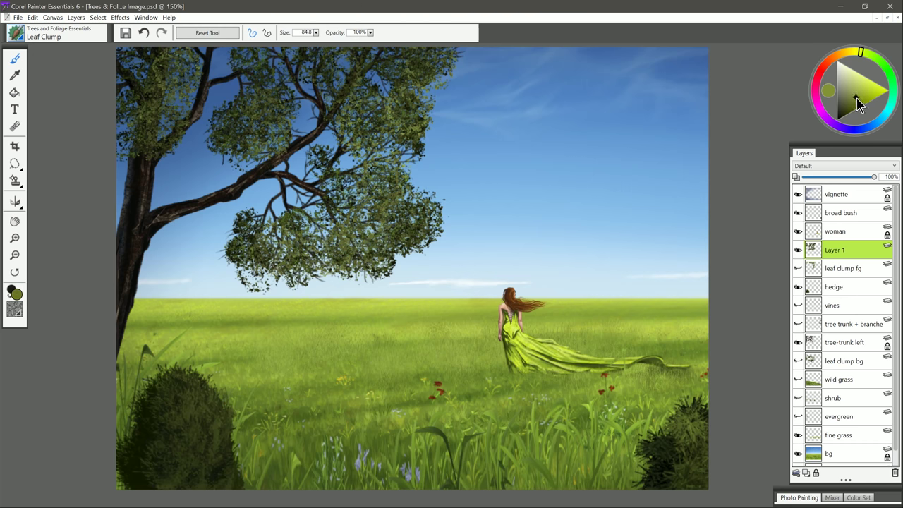
{"action": "left_click", "coordinate": [858, 50]}
{"action": "mouse_move", "coordinate": [438, 58]}
{"action": "left_mouse_down"}
{"action": "mouse_move", "coordinate": [404, 80]}
{"action": "mouse_move", "coordinate": [384, 131]}
{"action": "left_mouse_up"}
{"action": "mouse_move", "coordinate": [420, 180]}
{"action": "left_mouse_down"}
{"action": "mouse_move", "coordinate": [402, 223]}
{"action": "mouse_move", "coordinate": [312, 258]}
{"action": "mouse_move", "coordinate": [265, 252]}
{"action": "mouse_move", "coordinate": [282, 113]}
{"action": "mouse_move", "coordinate": [159, 62]}
{"action": "mouse_move", "coordinate": [144, 67]}
{"action": "left_mouse_up"}
{"action": "left_click_drag", "start_coordinate": [323, 59], "coordinate": [333, 84]}
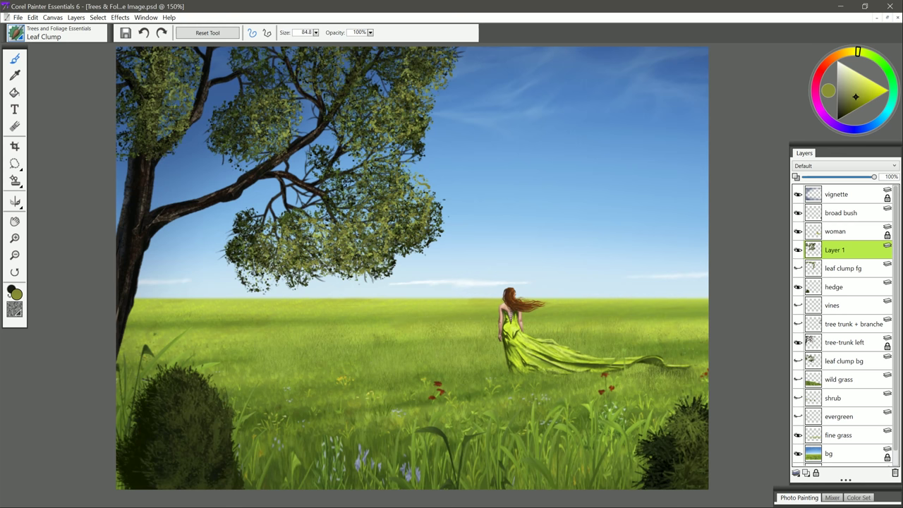
Adjust the colors of the painted foliage on Layer 1 with hue shift -9%, saturation 49% and value -10%
{"action": "left_click", "coordinate": [120, 17]}
{"action": "mouse_move", "coordinate": [170, 64]}
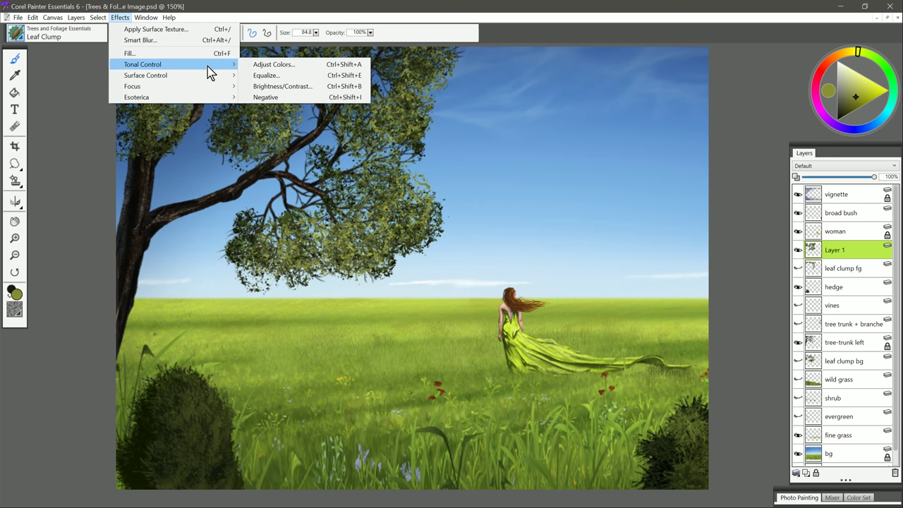
{"action": "left_click", "coordinate": [281, 65]}
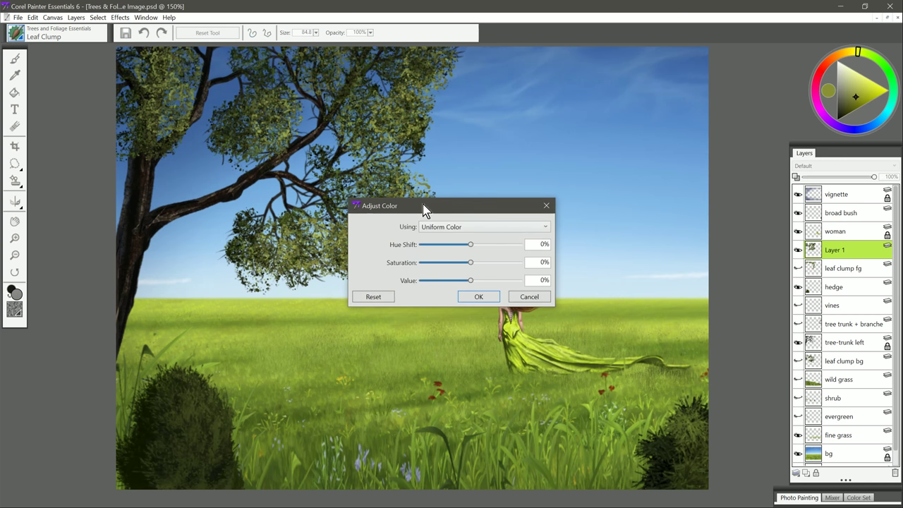
{"action": "left_click_drag", "start_coordinate": [475, 245], "coordinate": [466, 281]}
{"action": "left_click", "coordinate": [488, 263]}
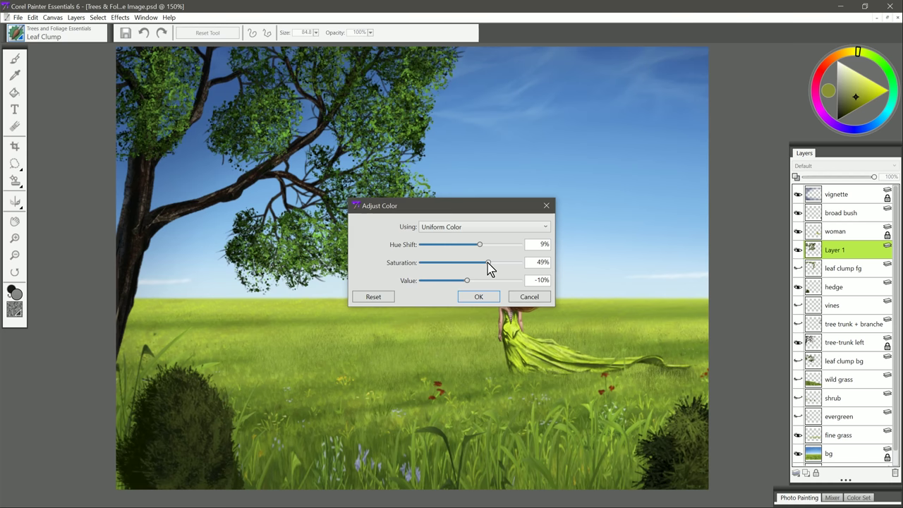
{"action": "left_click", "coordinate": [461, 244]}
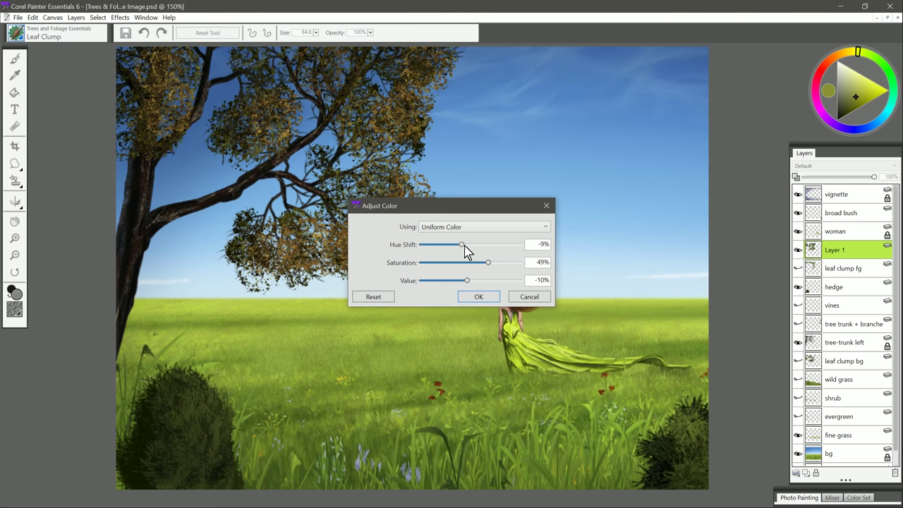
{"action": "left_click", "coordinate": [492, 297]}
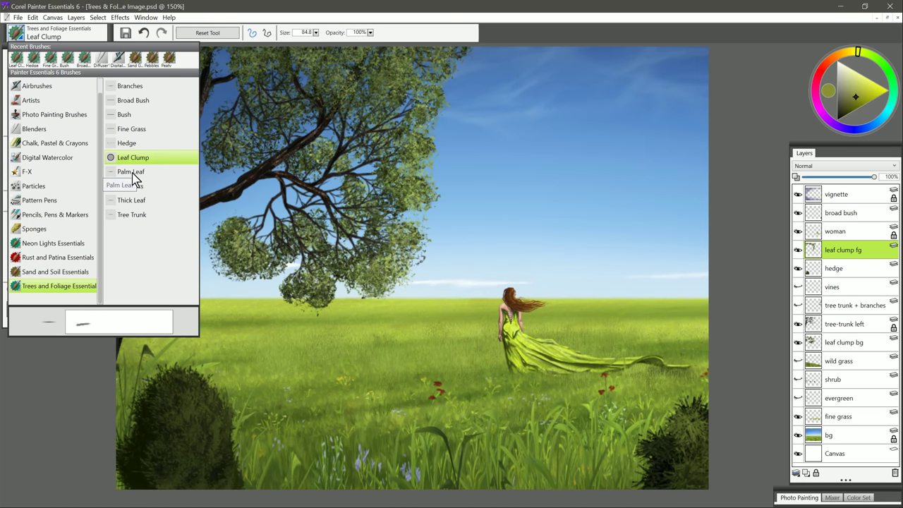
Set up the Palm Leaf brush with a mid green on a new layer named palm leaf above leaf clump fg
{"action": "left_click", "coordinate": [132, 173]}
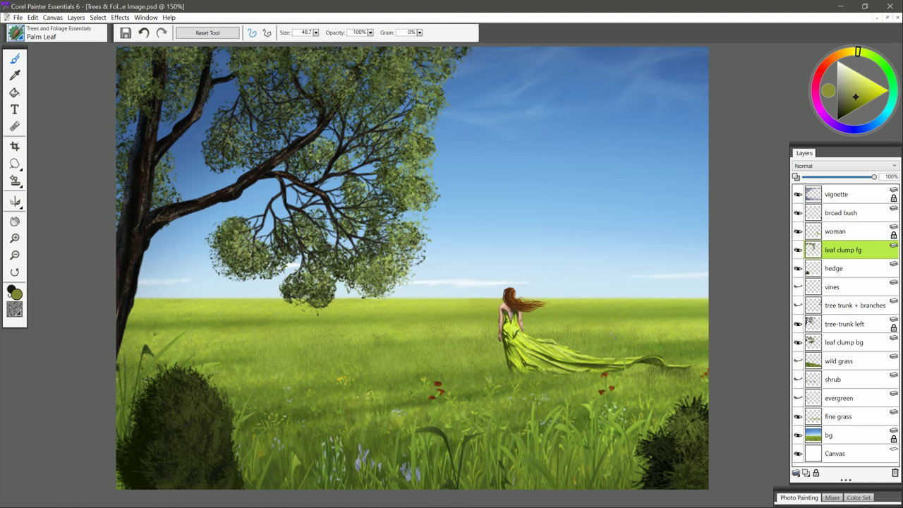
{"action": "left_click", "coordinate": [806, 473]}
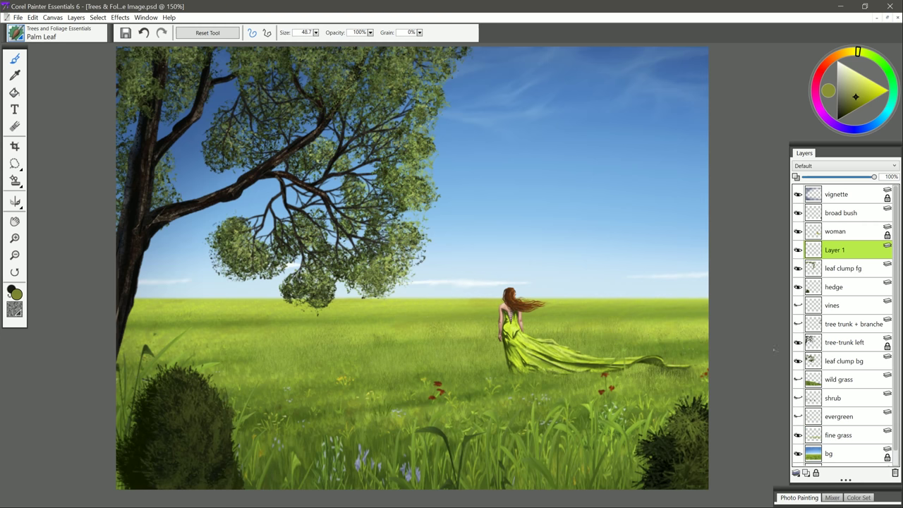
{"action": "left_click", "coordinate": [876, 58]}
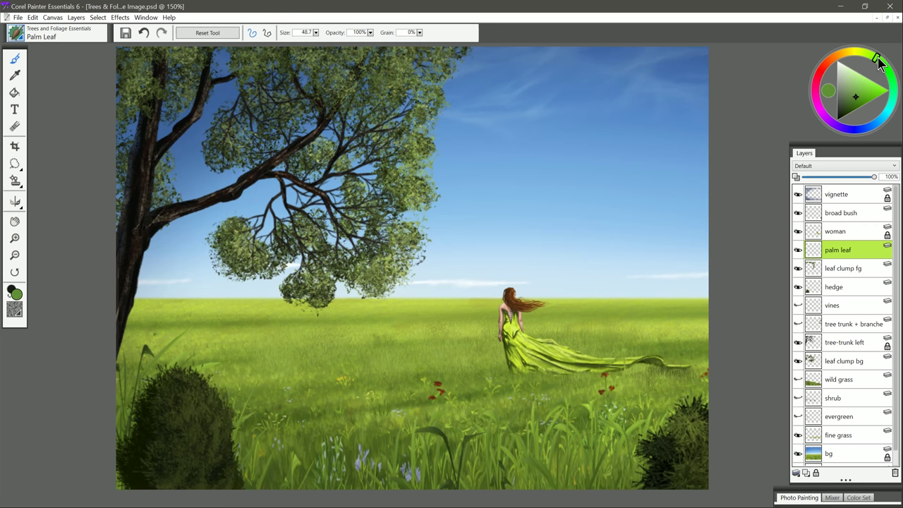
{"action": "mouse_move", "coordinate": [876, 57]}
{"action": "left_mouse_down"}
{"action": "mouse_move", "coordinate": [869, 54]}
{"action": "mouse_move", "coordinate": [886, 70]}
{"action": "mouse_move", "coordinate": [876, 57]}
{"action": "left_mouse_up"}
{"action": "left_click", "coordinate": [860, 103]}
Paint curved green palm fronds radiating from a common center in the sky above the woman, plus extra fronds beside them
{"action": "left_click_drag", "start_coordinate": [524, 210], "coordinate": [504, 222]}
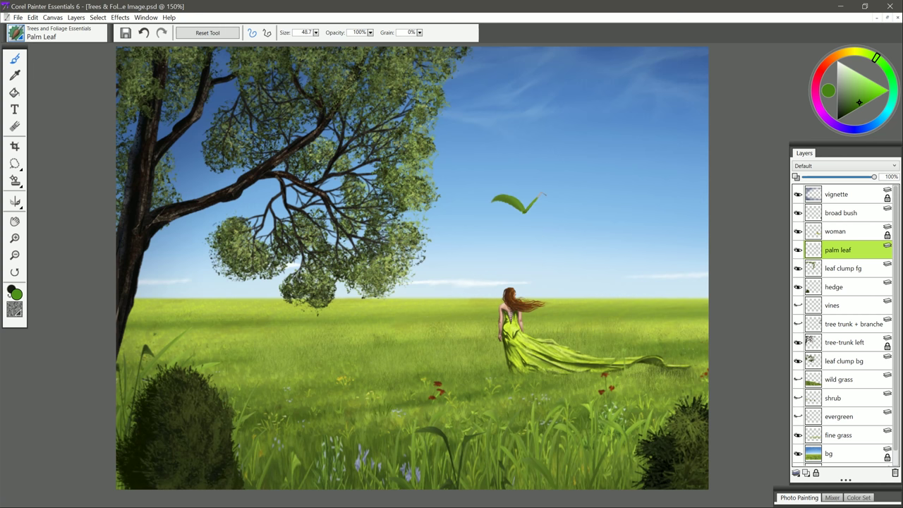
{"action": "left_click_drag", "start_coordinate": [560, 217], "coordinate": [556, 257]}
{"action": "left_click_drag", "start_coordinate": [531, 161], "coordinate": [555, 165]}
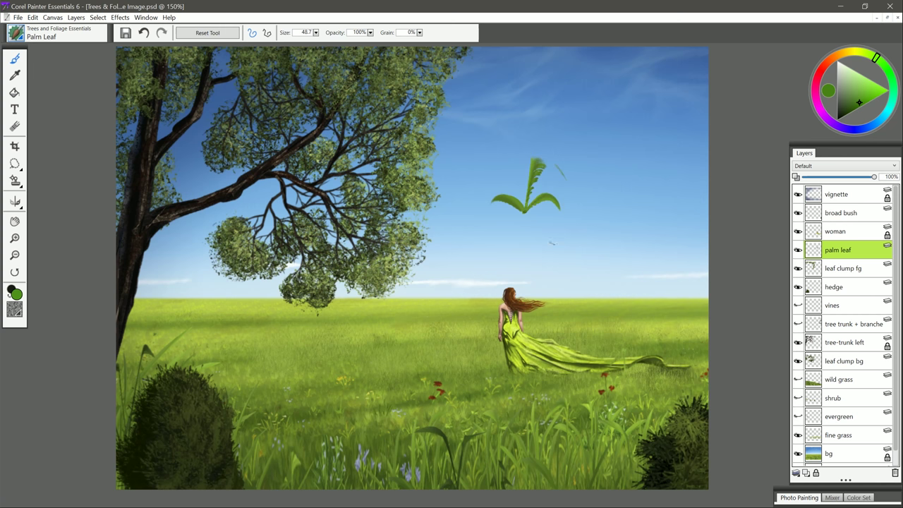
{"action": "mouse_move", "coordinate": [474, 178]}
{"action": "left_mouse_down"}
{"action": "mouse_move", "coordinate": [522, 206]}
{"action": "mouse_move", "coordinate": [469, 226]}
{"action": "left_mouse_up"}
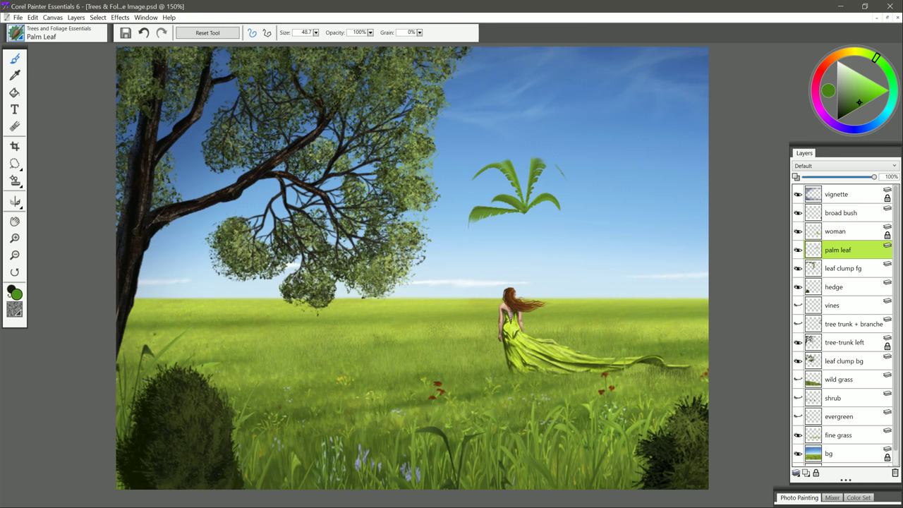
{"action": "mouse_move", "coordinate": [521, 209]}
{"action": "left_mouse_down"}
{"action": "mouse_move", "coordinate": [459, 192]}
{"action": "mouse_move", "coordinate": [545, 180]}
{"action": "mouse_move", "coordinate": [593, 202]}
{"action": "mouse_move", "coordinate": [559, 210]}
{"action": "mouse_move", "coordinate": [586, 255]}
{"action": "mouse_move", "coordinate": [547, 225]}
{"action": "mouse_move", "coordinate": [539, 268]}
{"action": "mouse_move", "coordinate": [486, 255]}
{"action": "mouse_move", "coordinate": [483, 262]}
{"action": "mouse_move", "coordinate": [519, 272]}
{"action": "left_mouse_up"}
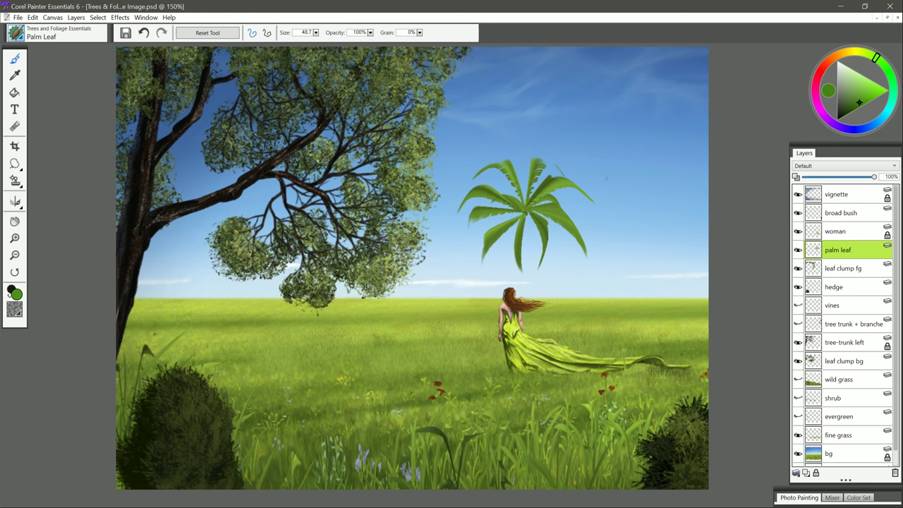
{"action": "left_click_drag", "start_coordinate": [618, 178], "coordinate": [580, 164]}
{"action": "mouse_move", "coordinate": [619, 179]}
{"action": "left_mouse_down"}
{"action": "mouse_move", "coordinate": [648, 147]}
{"action": "mouse_move", "coordinate": [589, 191]}
{"action": "mouse_move", "coordinate": [627, 141]}
{"action": "mouse_move", "coordinate": [649, 189]}
{"action": "mouse_move", "coordinate": [598, 217]}
{"action": "mouse_move", "coordinate": [638, 209]}
{"action": "left_mouse_up"}
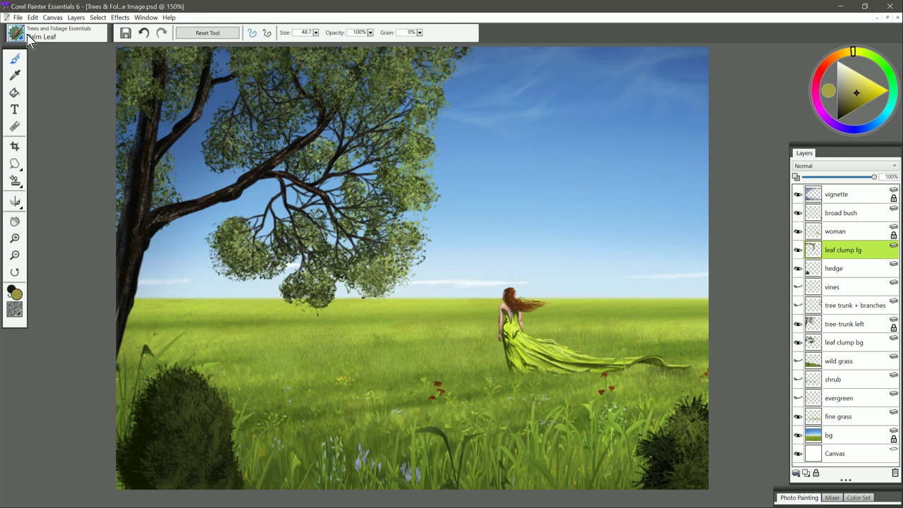
Paint a large Tall Grass patch at size 22 and a smaller one beside it in the sky, on a new layer named tall grass
{"action": "left_click", "coordinate": [15, 33]}
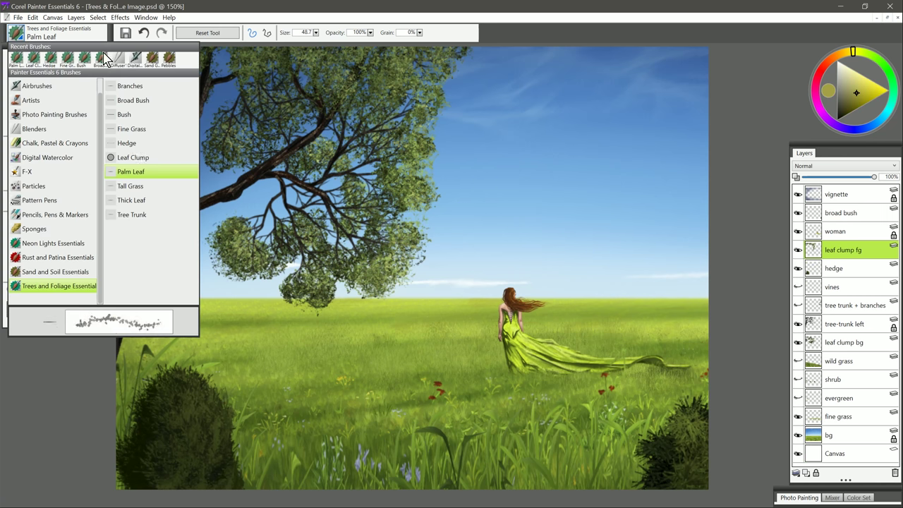
{"action": "left_click", "coordinate": [131, 187]}
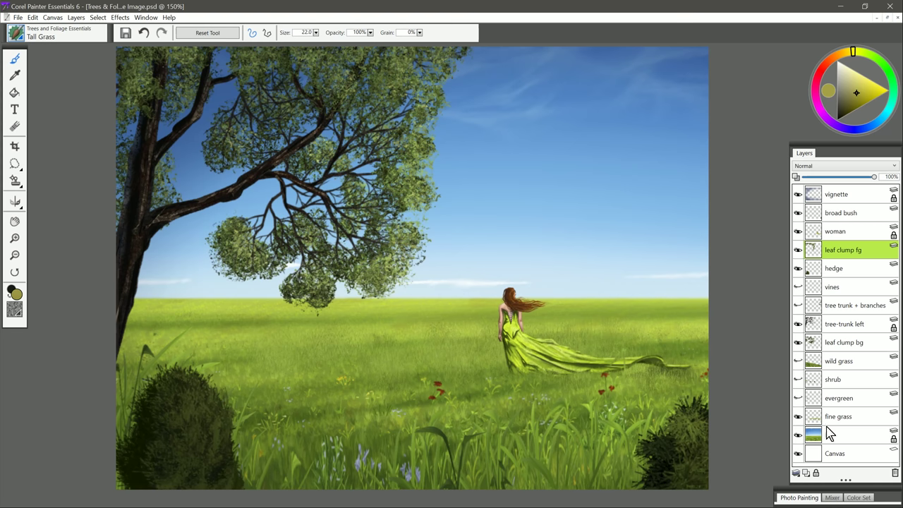
{"action": "left_click", "coordinate": [805, 472]}
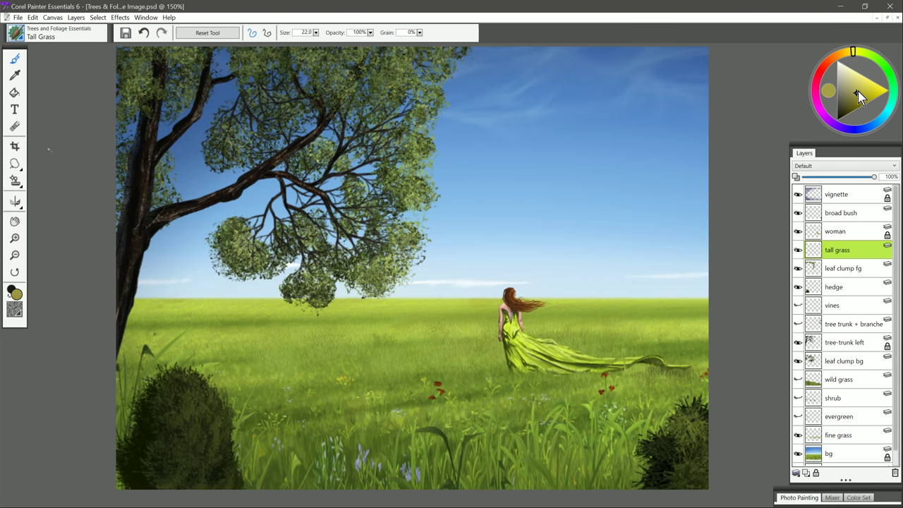
{"action": "left_click", "coordinate": [857, 91]}
{"action": "mouse_move", "coordinate": [475, 155]}
{"action": "left_mouse_down"}
{"action": "mouse_move", "coordinate": [575, 156]}
{"action": "mouse_move", "coordinate": [467, 173]}
{"action": "mouse_move", "coordinate": [586, 168]}
{"action": "mouse_move", "coordinate": [557, 185]}
{"action": "mouse_move", "coordinate": [474, 191]}
{"action": "mouse_move", "coordinate": [549, 192]}
{"action": "mouse_move", "coordinate": [608, 199]}
{"action": "left_mouse_up"}
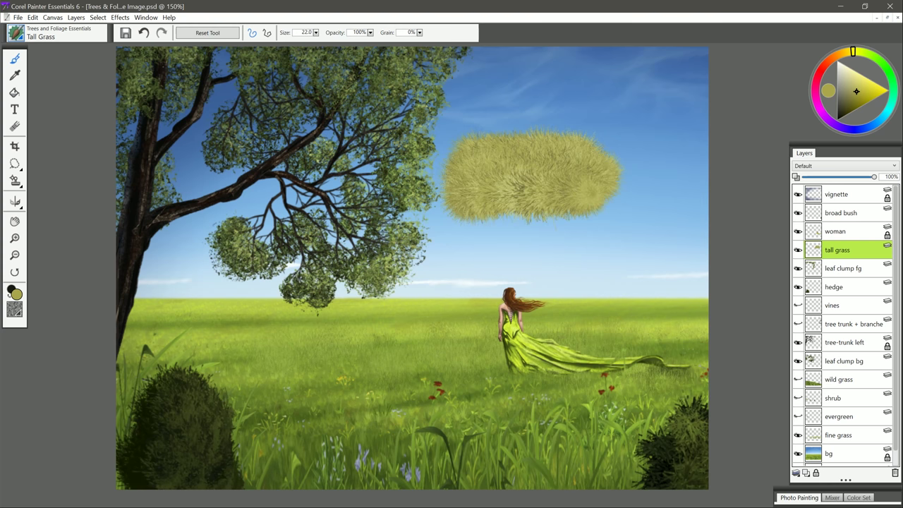
{"action": "mouse_move", "coordinate": [653, 144]}
{"action": "left_mouse_down"}
{"action": "mouse_move", "coordinate": [642, 146]}
{"action": "mouse_move", "coordinate": [678, 147]}
{"action": "mouse_move", "coordinate": [642, 157]}
{"action": "mouse_move", "coordinate": [686, 162]}
{"action": "left_mouse_up"}
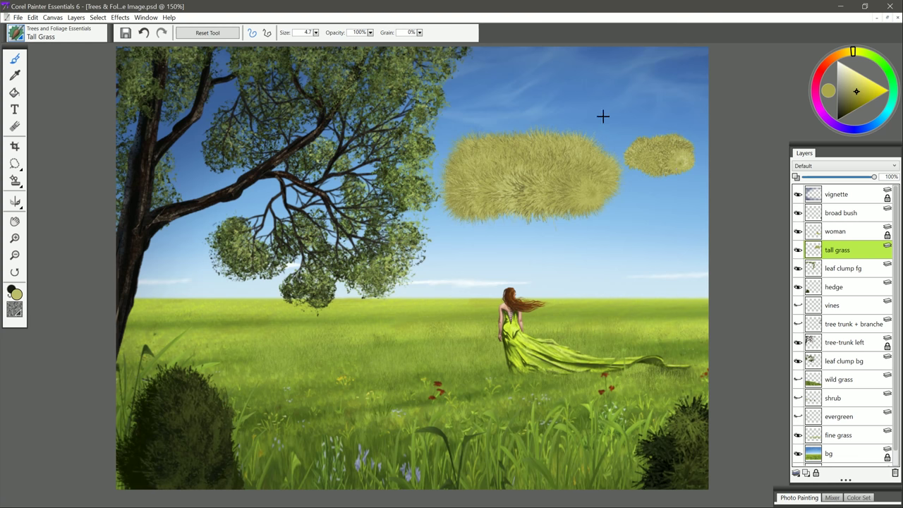
Clear the grass patches, try a huge Tall Grass patch at size 88.9 from the sky to the horizon, and undo it
{"action": "key", "text": "BackSpace"}
{"action": "mouse_move", "coordinate": [565, 155]}
{"action": "left_mouse_down"}
{"action": "mouse_move", "coordinate": [611, 155]}
{"action": "mouse_move", "coordinate": [601, 160]}
{"action": "mouse_move", "coordinate": [620, 176]}
{"action": "mouse_move", "coordinate": [580, 205]}
{"action": "mouse_move", "coordinate": [477, 210]}
{"action": "mouse_move", "coordinate": [645, 211]}
{"action": "left_mouse_up"}
{"action": "key", "text": "ctrl+z"}
{"action": "mouse_move", "coordinate": [563, 140]}
{"action": "left_mouse_down"}
{"action": "mouse_move", "coordinate": [570, 137]}
{"action": "mouse_move", "coordinate": [494, 152]}
{"action": "mouse_move", "coordinate": [589, 145]}
{"action": "mouse_move", "coordinate": [493, 176]}
{"action": "mouse_move", "coordinate": [614, 183]}
{"action": "mouse_move", "coordinate": [466, 212]}
{"action": "mouse_move", "coordinate": [649, 226]}
{"action": "mouse_move", "coordinate": [451, 254]}
{"action": "mouse_move", "coordinate": [657, 261]}
{"action": "mouse_move", "coordinate": [423, 289]}
{"action": "mouse_move", "coordinate": [628, 296]}
{"action": "mouse_move", "coordinate": [550, 324]}
{"action": "mouse_move", "coordinate": [409, 332]}
{"action": "left_mouse_up"}
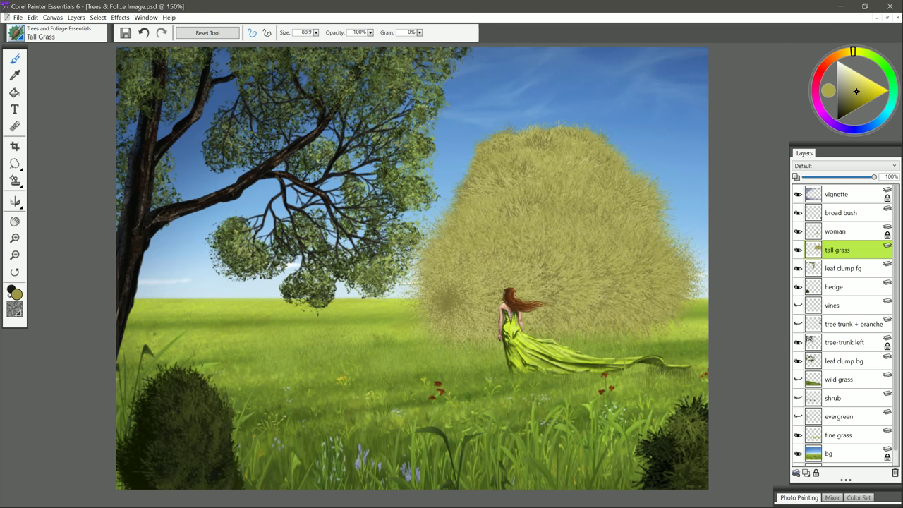
{"action": "key", "text": "ctrl+z"}
Try a round Tall Grass tuft at size 12 on the horizon beside the woman and undo it
{"action": "mouse_move", "coordinate": [537, 141]}
{"action": "left_mouse_down"}
{"action": "mouse_move", "coordinate": [553, 137]}
{"action": "mouse_move", "coordinate": [529, 138]}
{"action": "mouse_move", "coordinate": [553, 145]}
{"action": "mouse_move", "coordinate": [511, 159]}
{"action": "mouse_move", "coordinate": [567, 166]}
{"action": "mouse_move", "coordinate": [494, 205]}
{"action": "mouse_move", "coordinate": [596, 219]}
{"action": "mouse_move", "coordinate": [473, 243]}
{"action": "mouse_move", "coordinate": [634, 268]}
{"action": "mouse_move", "coordinate": [466, 282]}
{"action": "mouse_move", "coordinate": [678, 310]}
{"action": "left_mouse_up"}
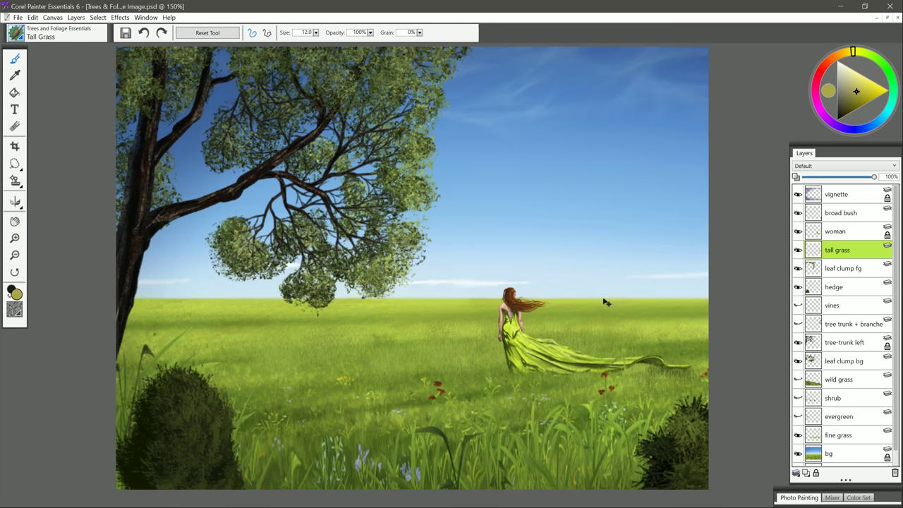
{"action": "left_click_drag", "start_coordinate": [605, 300], "coordinate": [602, 299]}
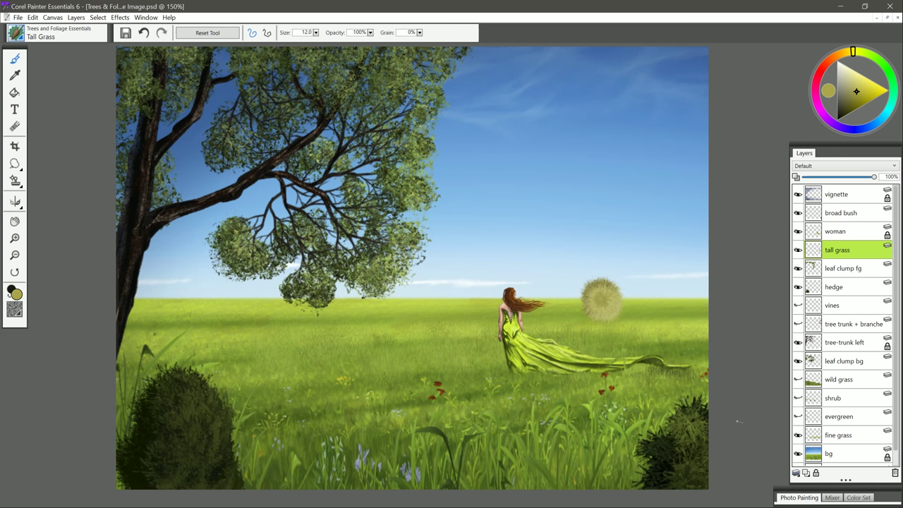
{"action": "key", "text": "ctrl+z"}
{"action": "key", "text": "ctrl+z"}
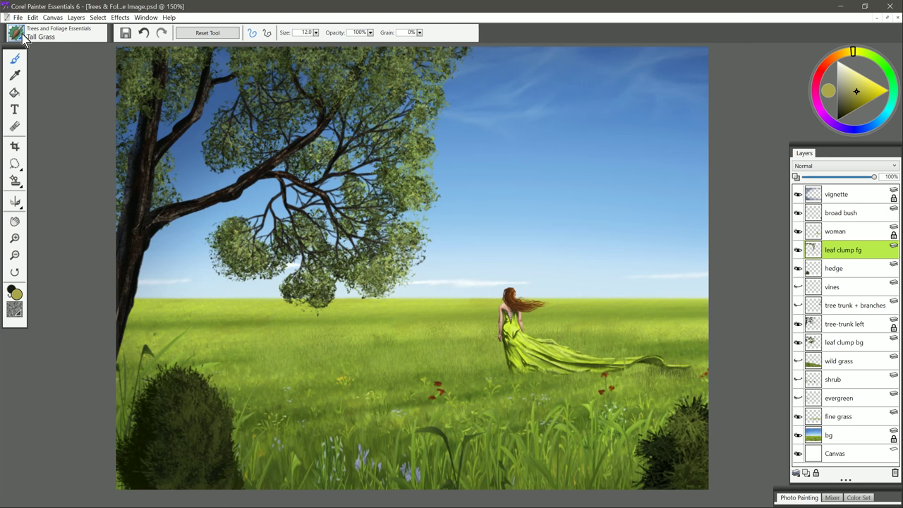
Set up the Thick Leaf brush with a dark green on a new layer named thick leaf above leaf clump fg
{"action": "left_click", "coordinate": [23, 39]}
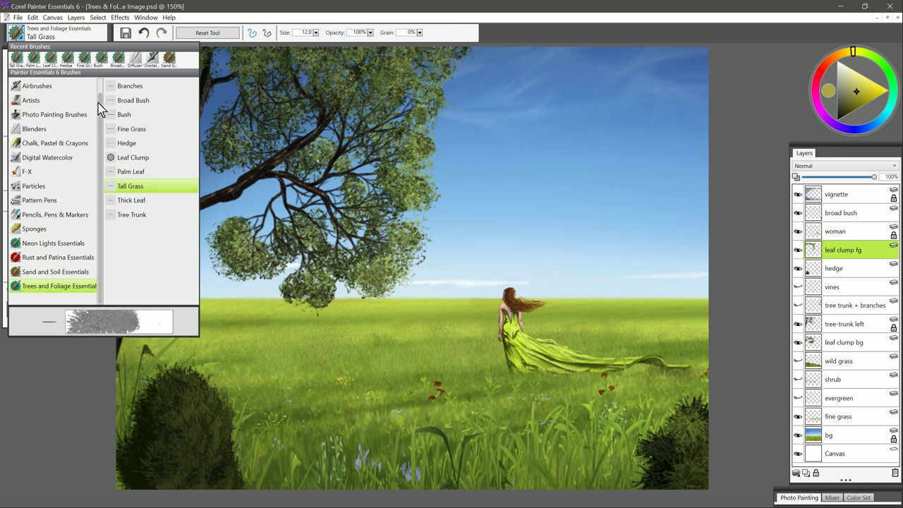
{"action": "left_click", "coordinate": [132, 201]}
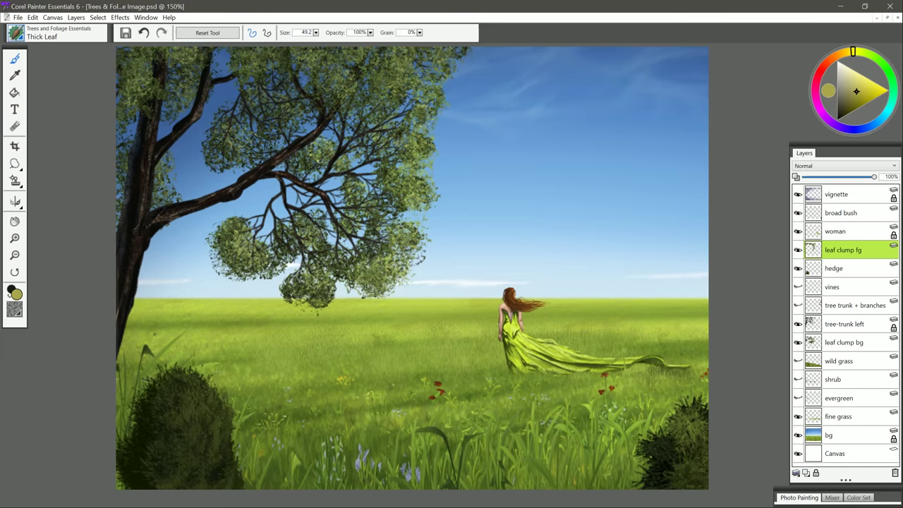
{"action": "left_click", "coordinate": [806, 472]}
{"action": "left_click", "coordinate": [877, 58]}
{"action": "left_click_drag", "start_coordinate": [856, 91], "coordinate": [849, 107]}
Hide the leaf clump fg and leaf clump bg layers and paint thick leaves over the tree's bare branches and the open sky
{"action": "left_click", "coordinate": [798, 268]}
{"action": "left_click", "coordinate": [797, 361]}
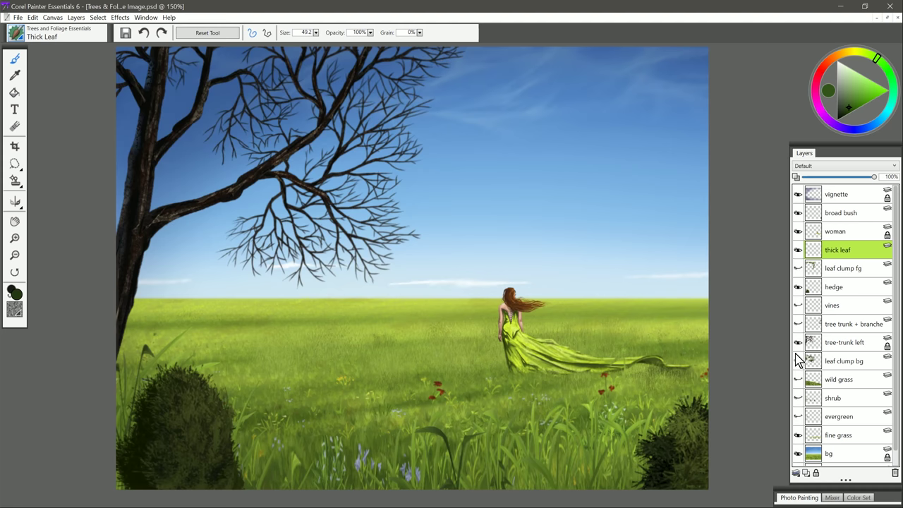
{"action": "mouse_move", "coordinate": [366, 268]}
{"action": "left_mouse_down"}
{"action": "mouse_move", "coordinate": [373, 275]}
{"action": "mouse_move", "coordinate": [377, 259]}
{"action": "mouse_move", "coordinate": [406, 244]}
{"action": "mouse_move", "coordinate": [387, 228]}
{"action": "mouse_move", "coordinate": [388, 201]}
{"action": "mouse_move", "coordinate": [420, 144]}
{"action": "mouse_move", "coordinate": [381, 127]}
{"action": "mouse_move", "coordinate": [427, 88]}
{"action": "mouse_move", "coordinate": [419, 70]}
{"action": "mouse_move", "coordinate": [450, 57]}
{"action": "mouse_move", "coordinate": [420, 55]}
{"action": "left_mouse_up"}
{"action": "mouse_move", "coordinate": [527, 229]}
{"action": "left_mouse_down"}
{"action": "mouse_move", "coordinate": [551, 230]}
{"action": "mouse_move", "coordinate": [533, 240]}
{"action": "mouse_move", "coordinate": [532, 196]}
{"action": "mouse_move", "coordinate": [547, 208]}
{"action": "mouse_move", "coordinate": [534, 264]}
{"action": "mouse_move", "coordinate": [579, 259]}
{"action": "mouse_move", "coordinate": [576, 247]}
{"action": "mouse_move", "coordinate": [592, 223]}
{"action": "mouse_move", "coordinate": [611, 247]}
{"action": "mouse_move", "coordinate": [628, 228]}
{"action": "mouse_move", "coordinate": [632, 254]}
{"action": "left_mouse_up"}
{"action": "mouse_move", "coordinate": [571, 152]}
{"action": "left_mouse_down"}
{"action": "mouse_move", "coordinate": [589, 173]}
{"action": "mouse_move", "coordinate": [599, 159]}
{"action": "mouse_move", "coordinate": [621, 169]}
{"action": "mouse_move", "coordinate": [586, 134]}
{"action": "mouse_move", "coordinate": [550, 162]}
{"action": "mouse_move", "coordinate": [557, 141]}
{"action": "mouse_move", "coordinate": [575, 159]}
{"action": "left_mouse_up"}
{"action": "mouse_move", "coordinate": [480, 169]}
{"action": "left_mouse_down"}
{"action": "mouse_move", "coordinate": [455, 197]}
{"action": "mouse_move", "coordinate": [444, 176]}
{"action": "mouse_move", "coordinate": [469, 212]}
{"action": "mouse_move", "coordinate": [487, 183]}
{"action": "mouse_move", "coordinate": [526, 173]}
{"action": "mouse_move", "coordinate": [508, 219]}
{"action": "mouse_move", "coordinate": [473, 232]}
{"action": "mouse_move", "coordinate": [445, 261]}
{"action": "mouse_move", "coordinate": [441, 286]}
{"action": "mouse_move", "coordinate": [487, 289]}
{"action": "left_mouse_up"}
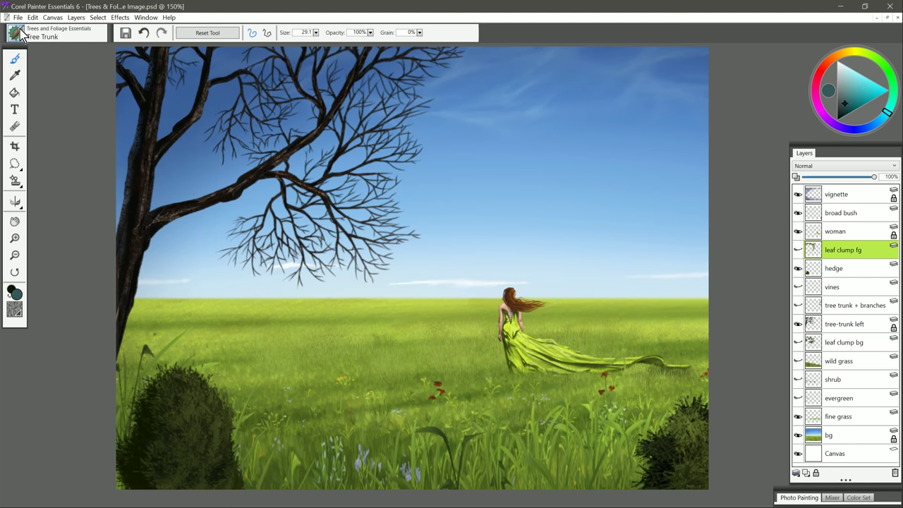
Set up the Tree Trunk brush with black sampled from the tree on the shown tree trunk + branches layer, and hide tree-trunk left
{"action": "left_click", "coordinate": [16, 33]}
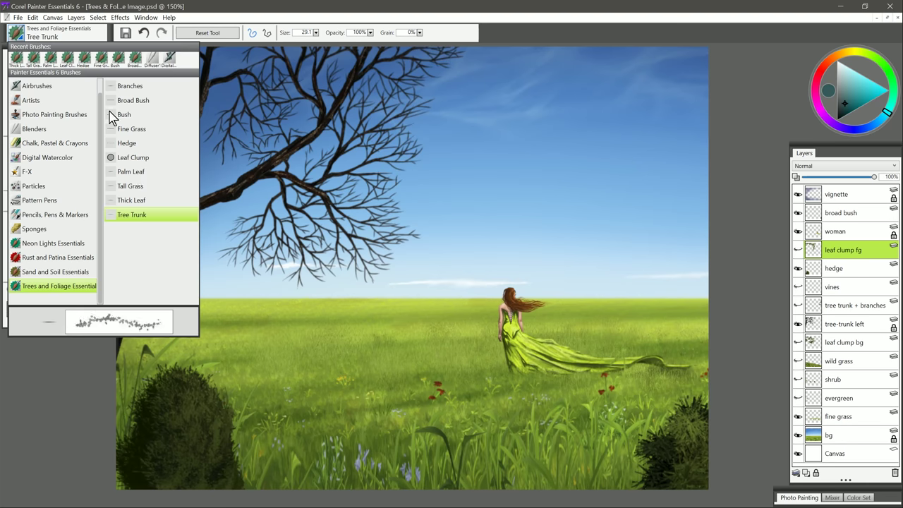
{"action": "left_click", "coordinate": [141, 218]}
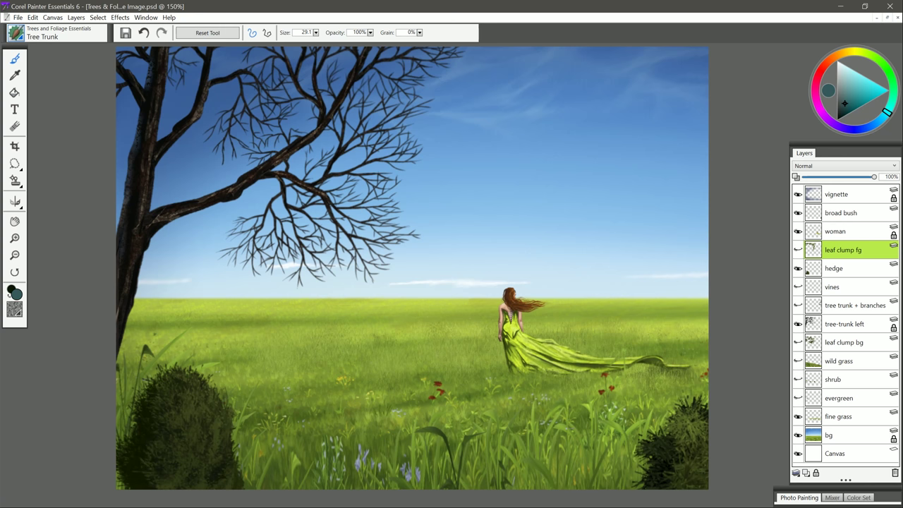
{"action": "left_click", "coordinate": [797, 306]}
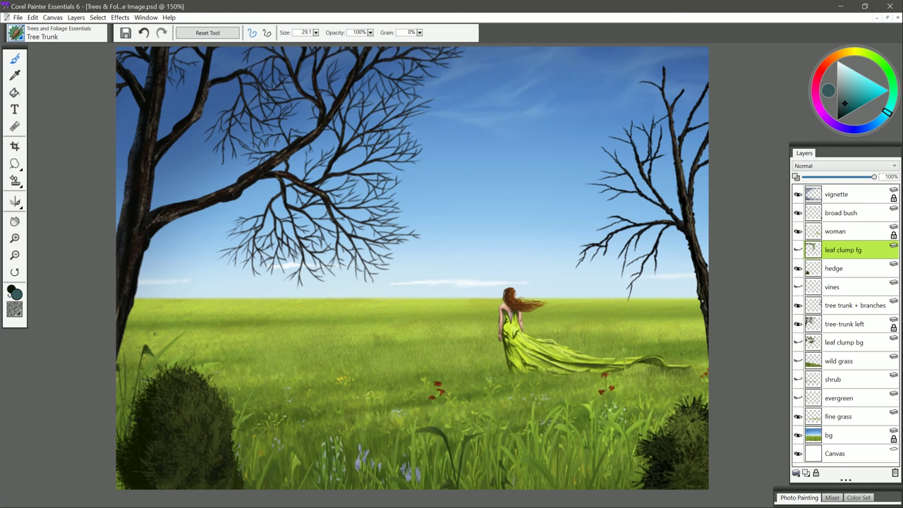
{"action": "left_click", "coordinate": [855, 306]}
{"action": "left_click", "coordinate": [693, 249], "text": "alt"}
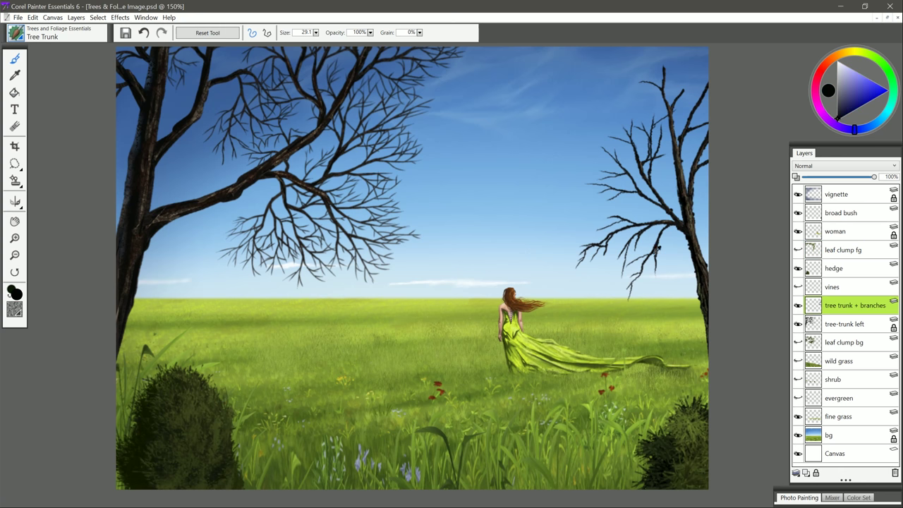
{"action": "left_click", "coordinate": [798, 324]}
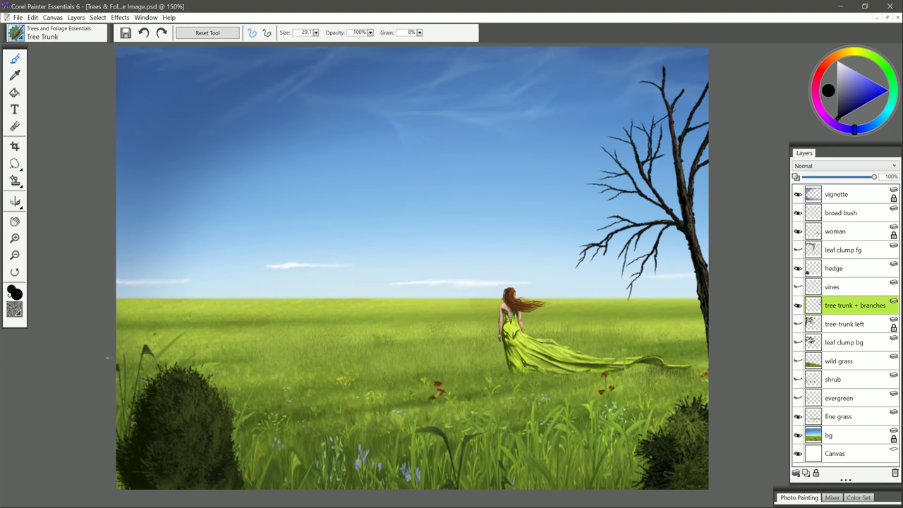
Try a thin trunk stroke and a thick one at size 56.8 rising above the horizon, and undo both
{"action": "key", "text": "ctrl+z"}
{"action": "left_click_drag", "start_coordinate": [169, 268], "coordinate": [172, 269]}
{"action": "left_click_drag", "start_coordinate": [171, 299], "coordinate": [166, 220]}
{"action": "mouse_move", "coordinate": [190, 268]}
{"action": "left_mouse_down"}
{"action": "mouse_move", "coordinate": [200, 288]}
{"action": "mouse_move", "coordinate": [207, 135]}
{"action": "left_mouse_up"}
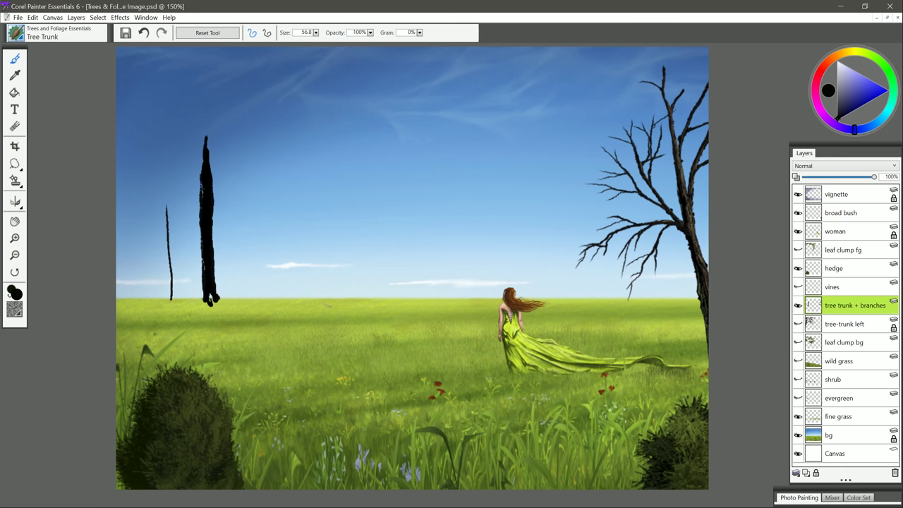
{"action": "key", "text": "ctrl+z"}
{"action": "key", "text": "ctrl+z"}
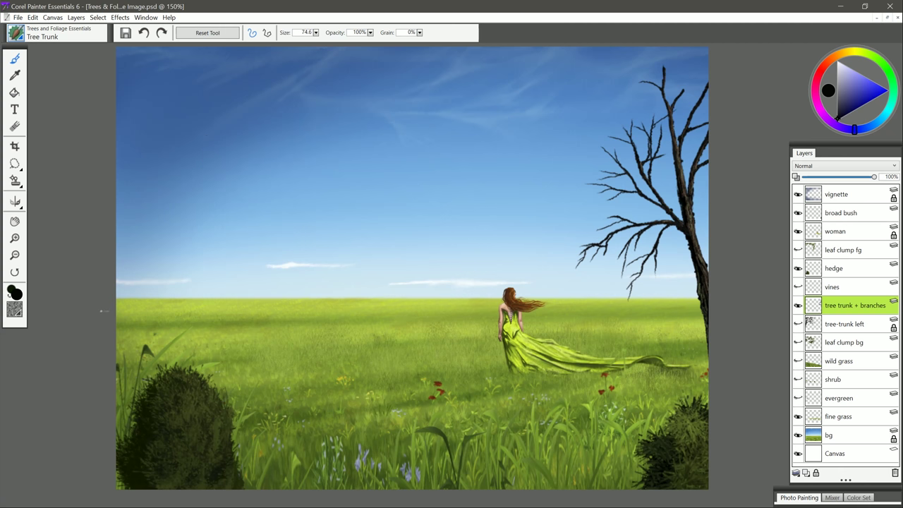
Paint a curved black tree trunk rising from the canvas's left edge into the sky, and thicken its lower part at size 23.1
{"action": "mouse_move", "coordinate": [106, 331]}
{"action": "left_mouse_down"}
{"action": "mouse_move", "coordinate": [151, 242]}
{"action": "mouse_move", "coordinate": [266, 73]}
{"action": "left_mouse_up"}
{"action": "mouse_move", "coordinate": [109, 331]}
{"action": "left_mouse_down"}
{"action": "mouse_move", "coordinate": [149, 266]}
{"action": "mouse_move", "coordinate": [198, 236]}
{"action": "mouse_move", "coordinate": [234, 185]}
{"action": "mouse_move", "coordinate": [257, 114]}
{"action": "left_mouse_up"}
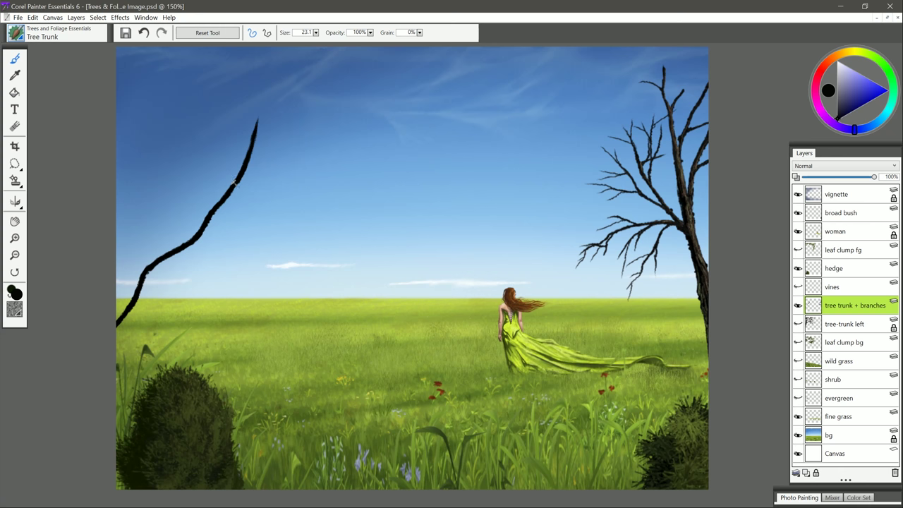
{"action": "mouse_move", "coordinate": [235, 182]}
{"action": "left_mouse_down"}
{"action": "mouse_move", "coordinate": [197, 240]}
{"action": "mouse_move", "coordinate": [144, 277]}
{"action": "mouse_move", "coordinate": [139, 289]}
{"action": "mouse_move", "coordinate": [151, 270]}
{"action": "mouse_move", "coordinate": [113, 337]}
{"action": "mouse_move", "coordinate": [130, 314]}
{"action": "left_mouse_up"}
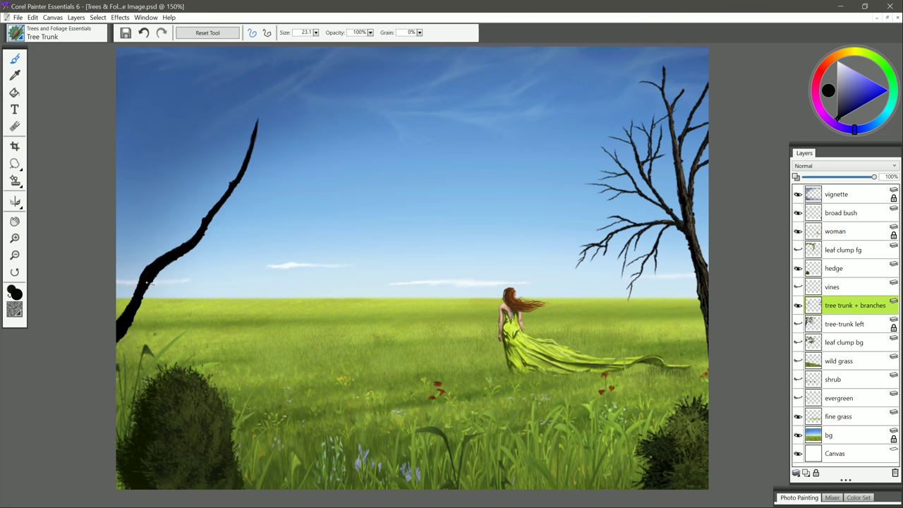
Add knots to the black trunk, and texture its bark with dark and lighter brown strokes at size 5.3
{"action": "mouse_move", "coordinate": [148, 283]}
{"action": "left_mouse_down"}
{"action": "mouse_move", "coordinate": [169, 277]}
{"action": "mouse_move", "coordinate": [151, 280]}
{"action": "left_mouse_up"}
{"action": "left_click_drag", "start_coordinate": [187, 237], "coordinate": [186, 234]}
{"action": "key", "text": "bracketleft"}
{"action": "left_click", "coordinate": [843, 104]}
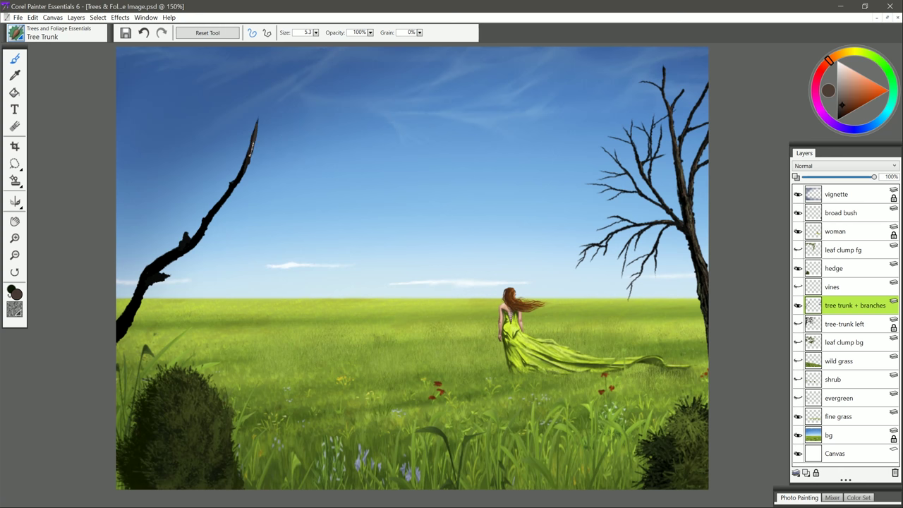
{"action": "mouse_move", "coordinate": [244, 173]}
{"action": "left_mouse_down"}
{"action": "mouse_move", "coordinate": [223, 200]}
{"action": "mouse_move", "coordinate": [241, 173]}
{"action": "mouse_move", "coordinate": [180, 251]}
{"action": "mouse_move", "coordinate": [189, 247]}
{"action": "mouse_move", "coordinate": [152, 274]}
{"action": "left_mouse_up"}
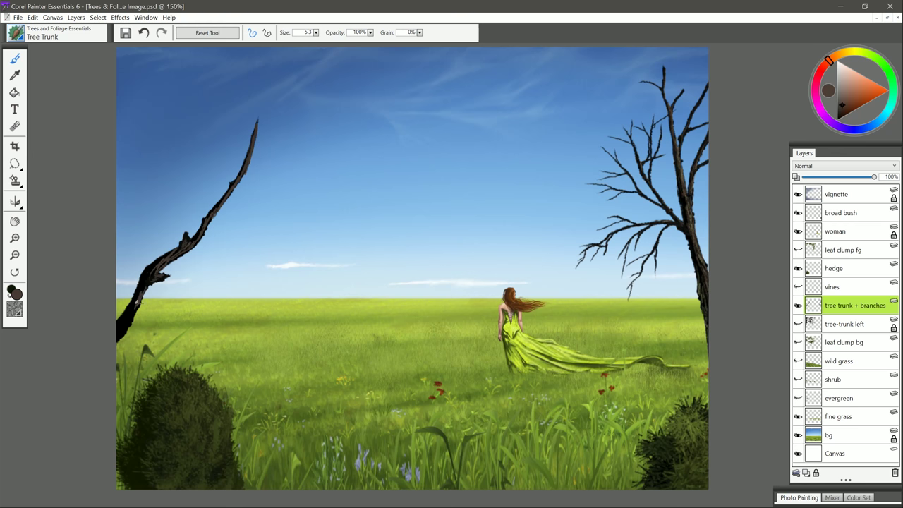
{"action": "left_click_drag", "start_coordinate": [138, 306], "coordinate": [118, 337]}
{"action": "left_click", "coordinate": [845, 95]}
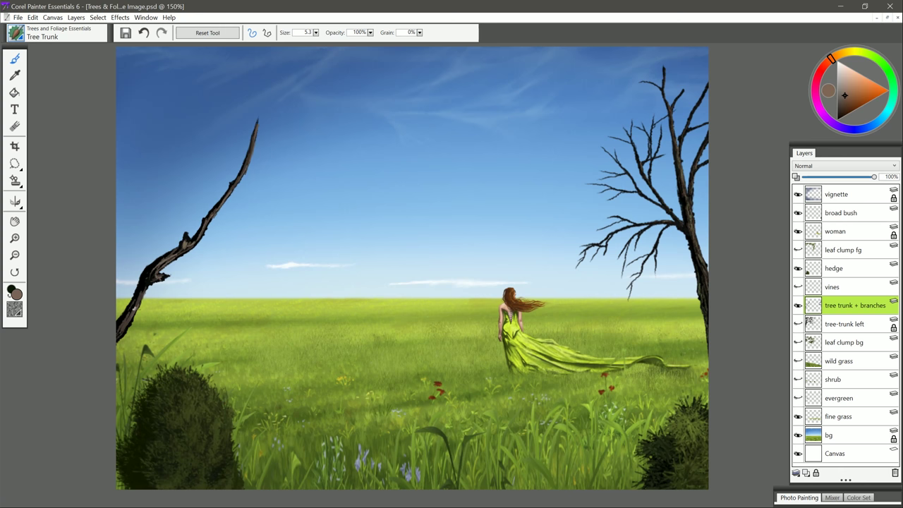
Switch to the Branches brush with black sampled from the trunk, and try and undo a branch rising from the trunk's lower part
{"action": "left_click", "coordinate": [15, 32]}
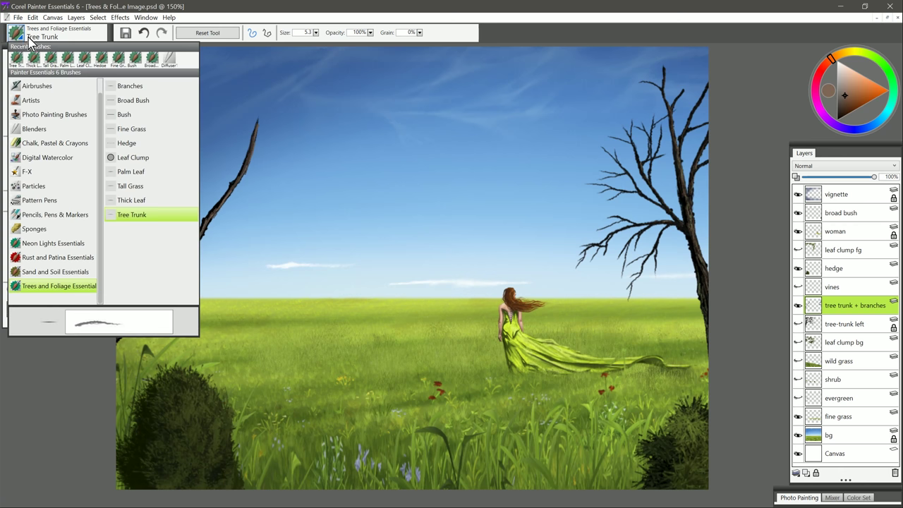
{"action": "left_click", "coordinate": [136, 88]}
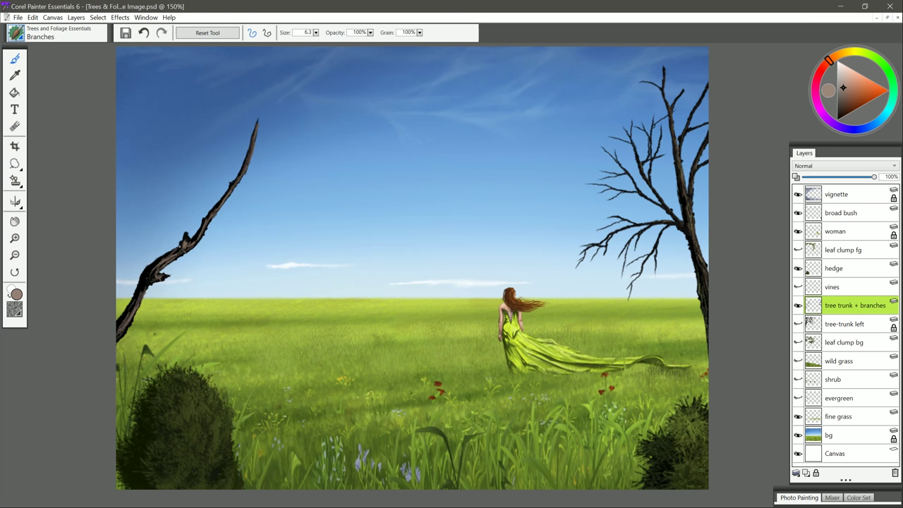
{"action": "left_click", "coordinate": [150, 266], "text": "alt"}
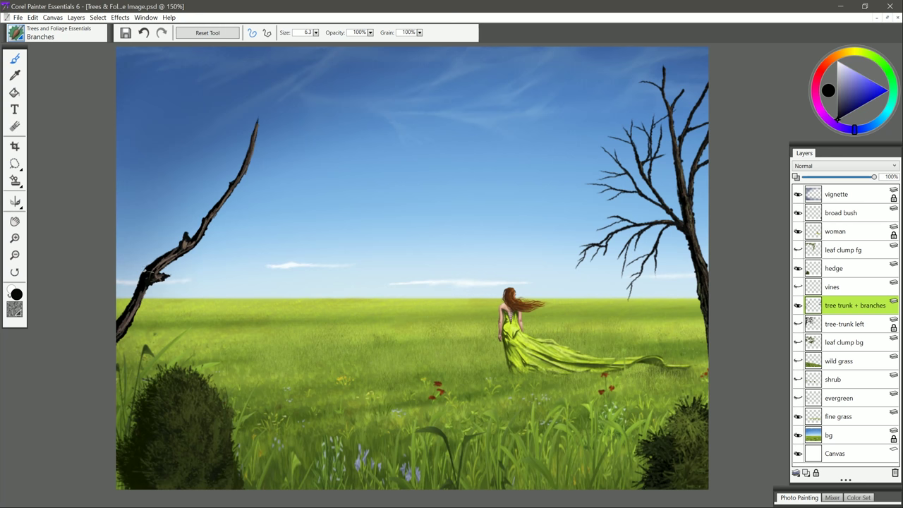
{"action": "mouse_move", "coordinate": [148, 270]}
{"action": "left_mouse_down"}
{"action": "mouse_move", "coordinate": [163, 227]}
{"action": "mouse_move", "coordinate": [158, 198]}
{"action": "left_mouse_up"}
{"action": "key", "text": "ctrl+z"}
Paint black bare branches at size 10.2 rising into the sky from the knot on the trunk's left side
{"action": "mouse_move", "coordinate": [158, 252]}
{"action": "left_mouse_down"}
{"action": "mouse_move", "coordinate": [174, 230]}
{"action": "mouse_move", "coordinate": [173, 171]}
{"action": "left_mouse_up"}
{"action": "left_click_drag", "start_coordinate": [176, 236], "coordinate": [209, 137]}
{"action": "left_click_drag", "start_coordinate": [185, 194], "coordinate": [256, 105]}
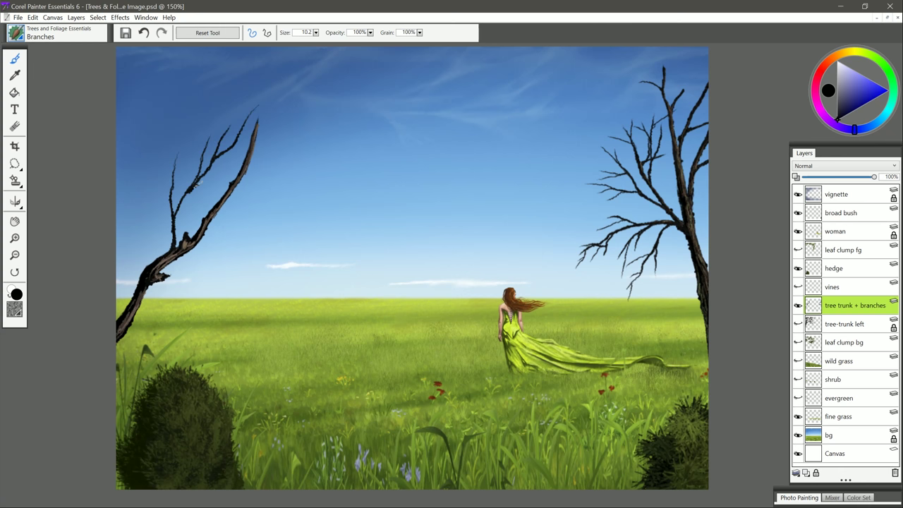
Paint black branches spreading rightward from the trunk and its upper end, plus one reaching the canvas's left edge
{"action": "left_click_drag", "start_coordinate": [195, 183], "coordinate": [270, 165]}
{"action": "mouse_move", "coordinate": [175, 239]}
{"action": "left_mouse_down"}
{"action": "mouse_move", "coordinate": [187, 220]}
{"action": "mouse_move", "coordinate": [244, 205]}
{"action": "mouse_move", "coordinate": [265, 216]}
{"action": "left_mouse_up"}
{"action": "left_click_drag", "start_coordinate": [230, 194], "coordinate": [304, 170]}
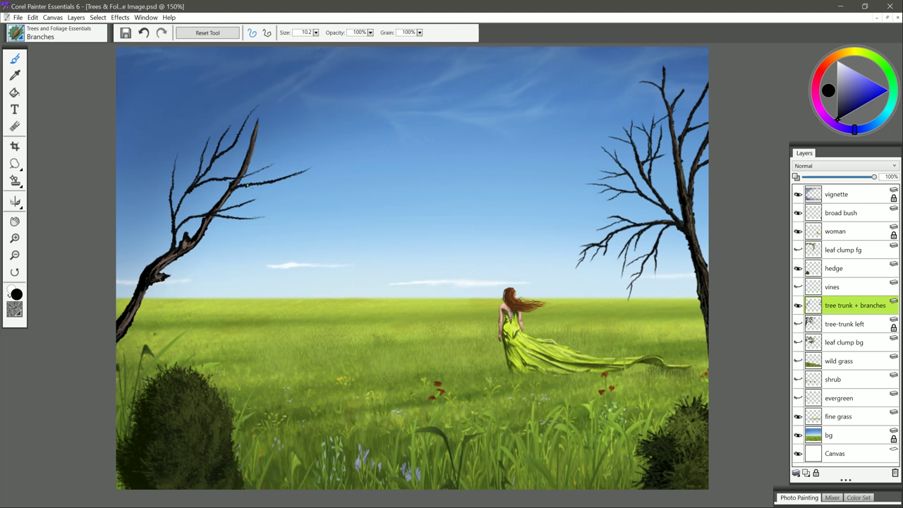
{"action": "left_click_drag", "start_coordinate": [253, 186], "coordinate": [313, 204]}
{"action": "left_click_drag", "start_coordinate": [247, 164], "coordinate": [309, 116]}
{"action": "mouse_move", "coordinate": [269, 147]}
{"action": "left_mouse_down"}
{"action": "mouse_move", "coordinate": [284, 101]}
{"action": "mouse_move", "coordinate": [301, 113]}
{"action": "left_mouse_up"}
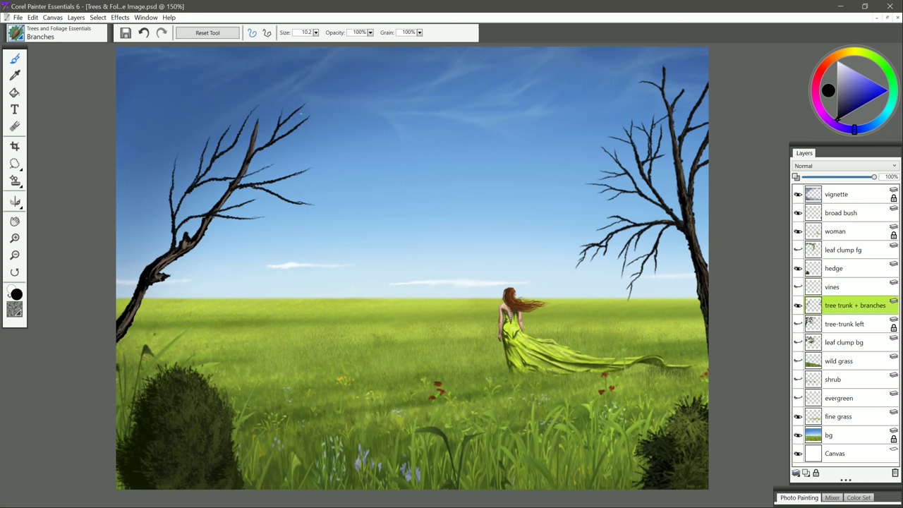
{"action": "left_click_drag", "start_coordinate": [145, 274], "coordinate": [117, 246]}
Highlight the upward branches on the trunk's left side with dark and lighter browns sampled from the bark
{"action": "left_click", "coordinate": [191, 245], "text": "alt"}
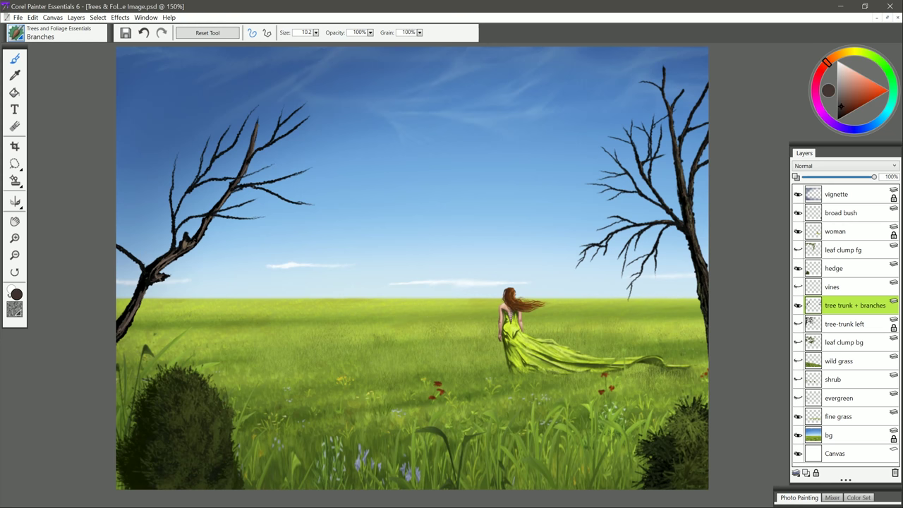
{"action": "mouse_move", "coordinate": [174, 250]}
{"action": "left_mouse_down"}
{"action": "mouse_move", "coordinate": [171, 190]}
{"action": "mouse_move", "coordinate": [207, 167]}
{"action": "left_mouse_up"}
{"action": "left_click", "coordinate": [189, 242], "text": "alt"}
{"action": "left_click_drag", "start_coordinate": [174, 248], "coordinate": [174, 226]}
{"action": "left_click_drag", "start_coordinate": [189, 190], "coordinate": [202, 175]}
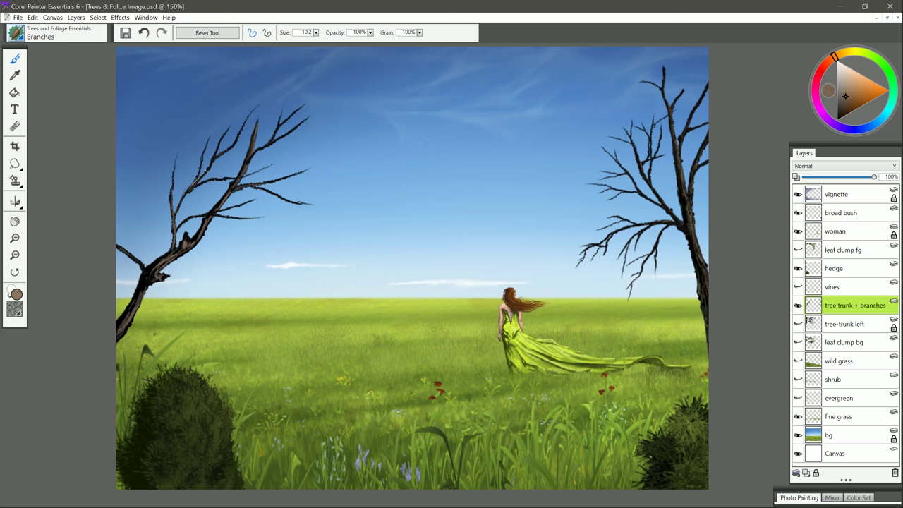